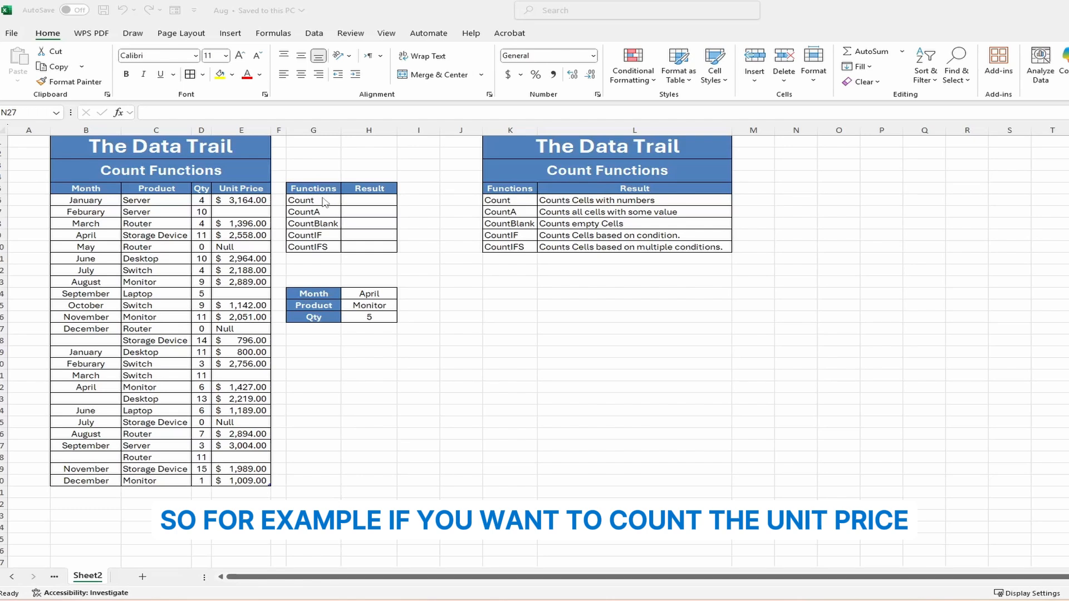
# - Enter =COUNT(E6:E30) in H6 to count the numeric Unit Price entries, returning 18
pyautogui.click(350, 200)
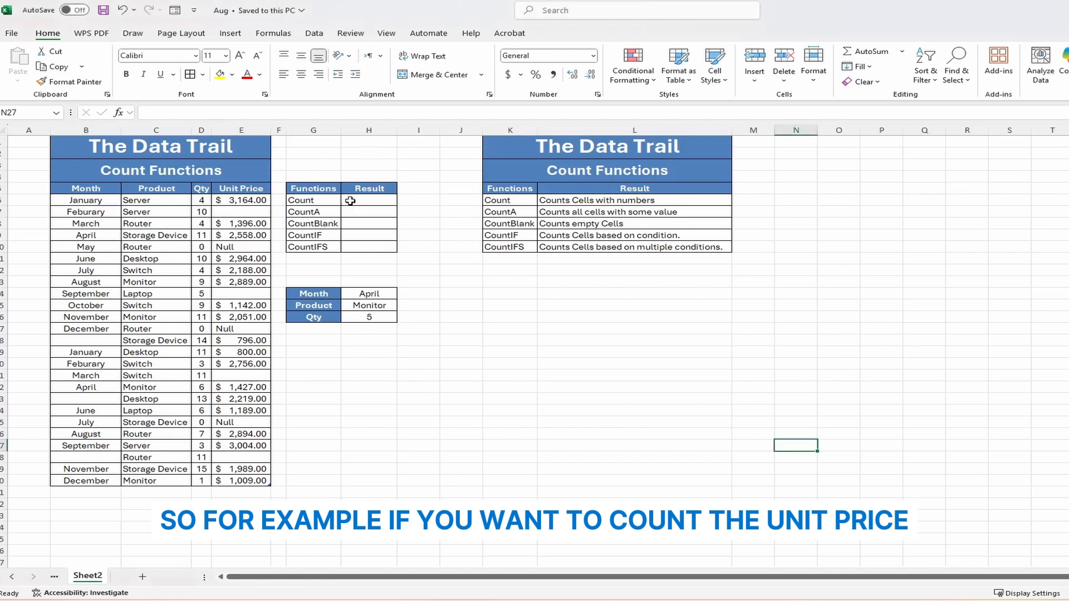
pyautogui.click(350, 201)
pyautogui.write('=count')
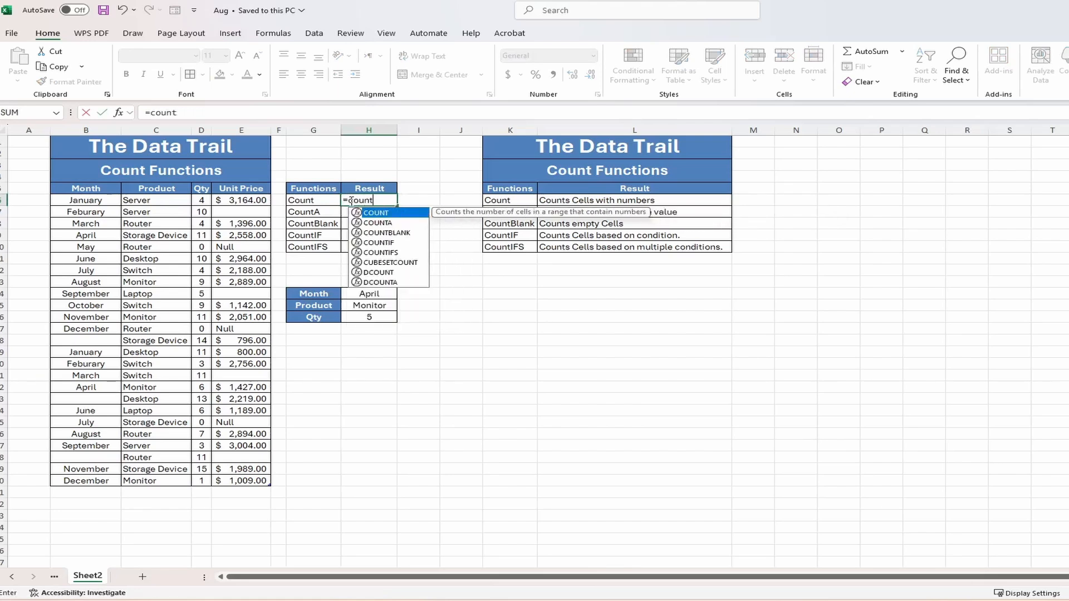
pyautogui.write('(')
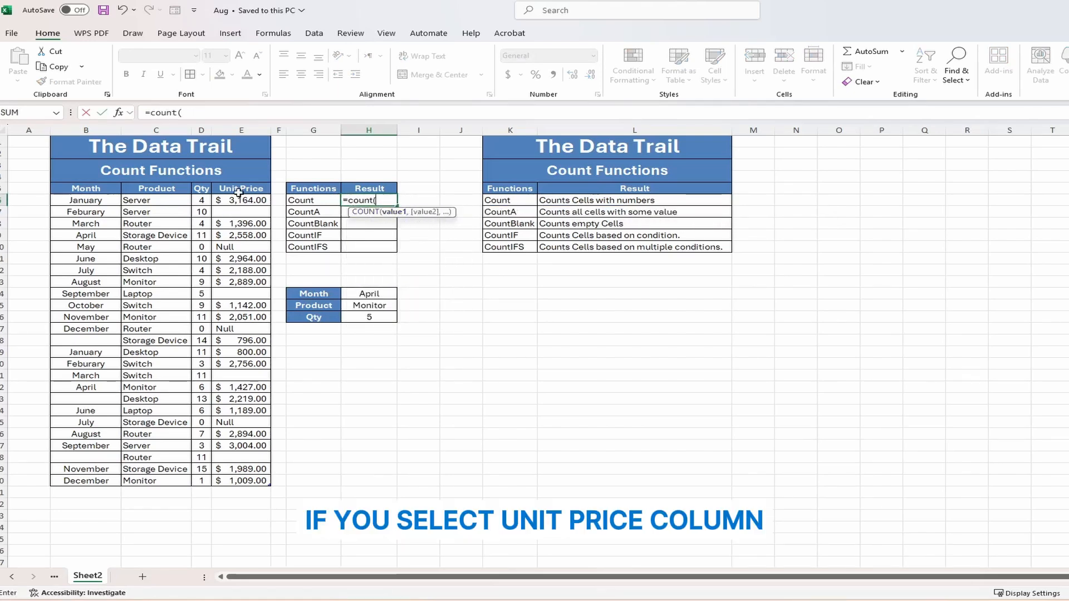
pyautogui.moveTo(239, 201); pyautogui.dragTo(271, 482)
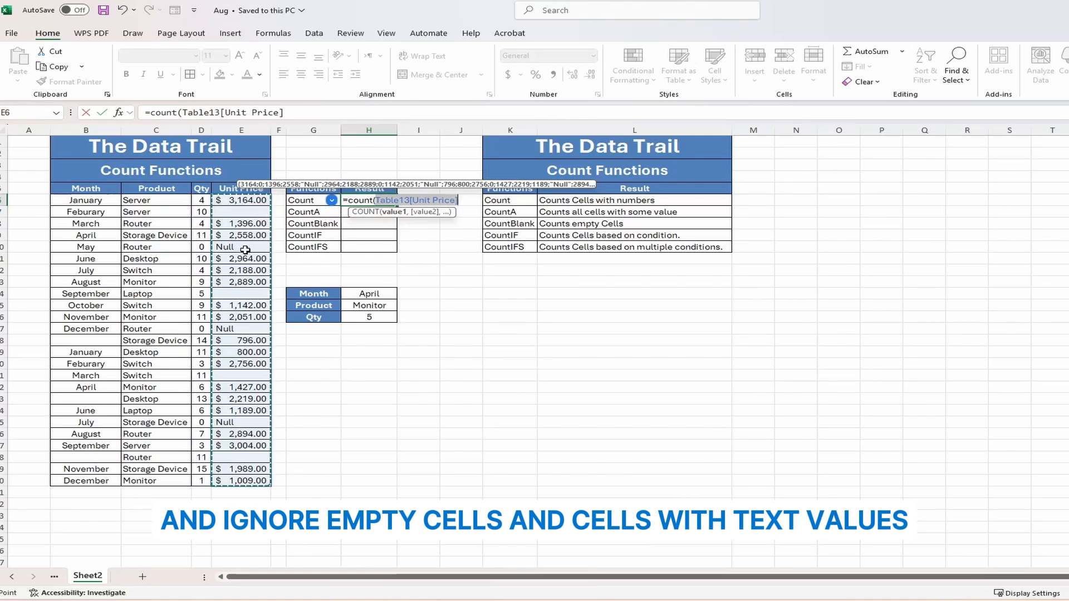
pyautogui.write(')')
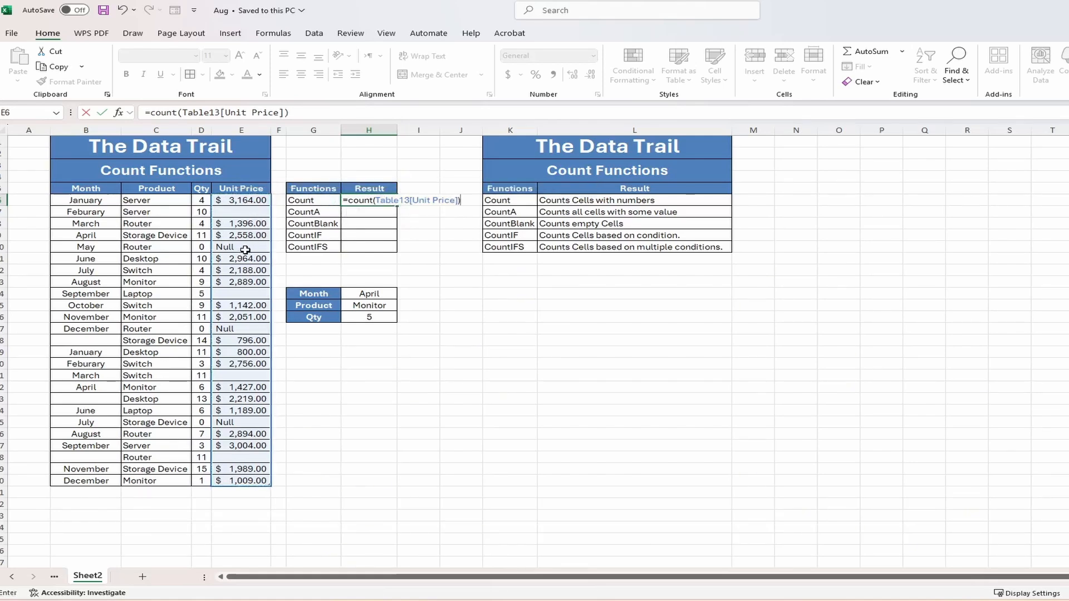
pyautogui.press('Return')
pyautogui.click(827, 467)
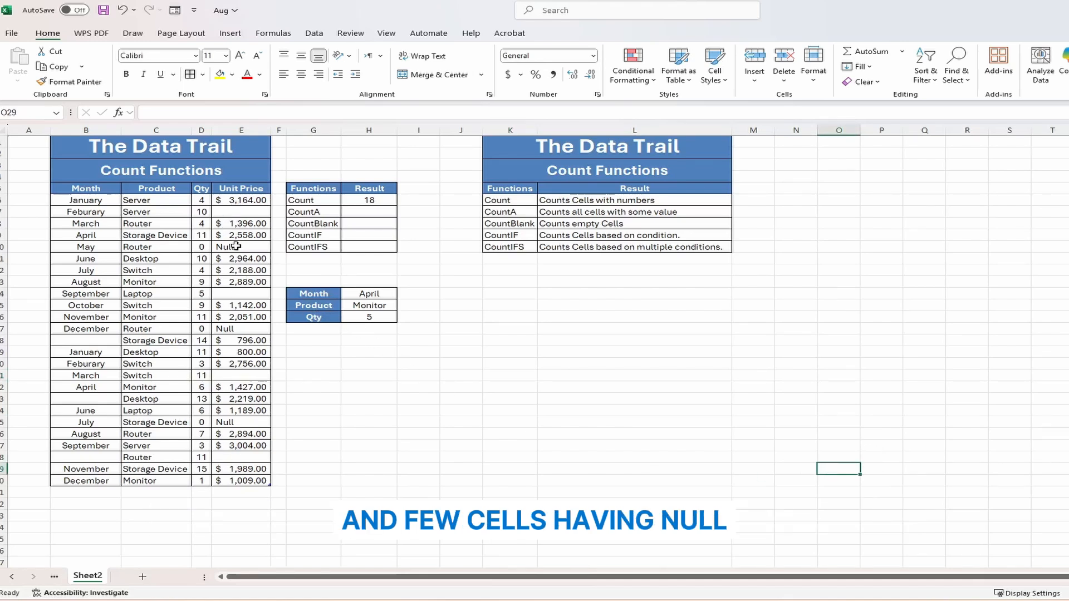
pyautogui.click(360, 199)
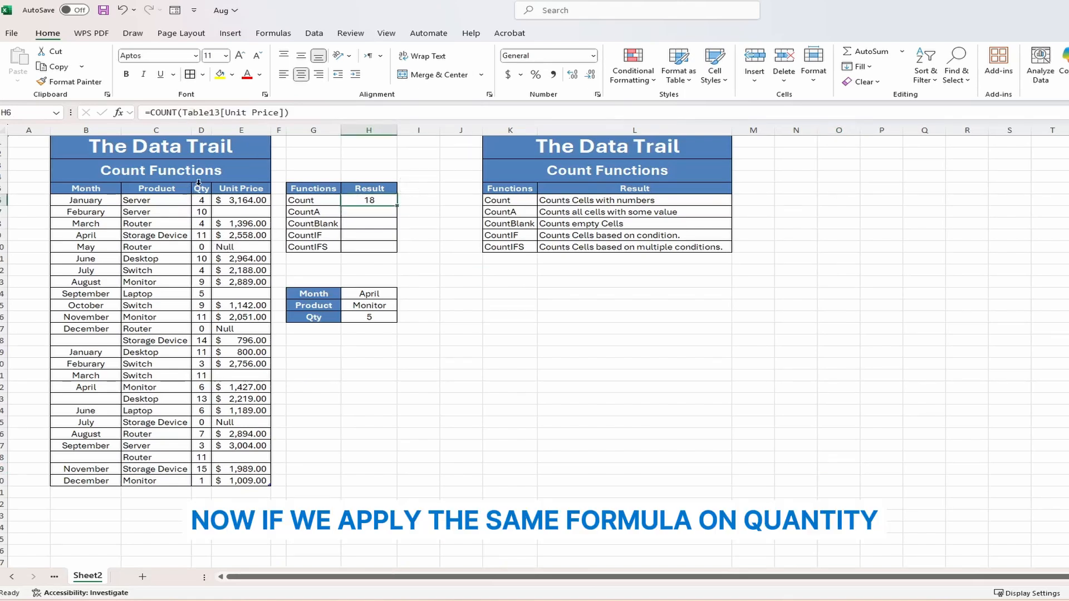
pyautogui.moveTo(183, 113); pyautogui.dragTo(288, 113)
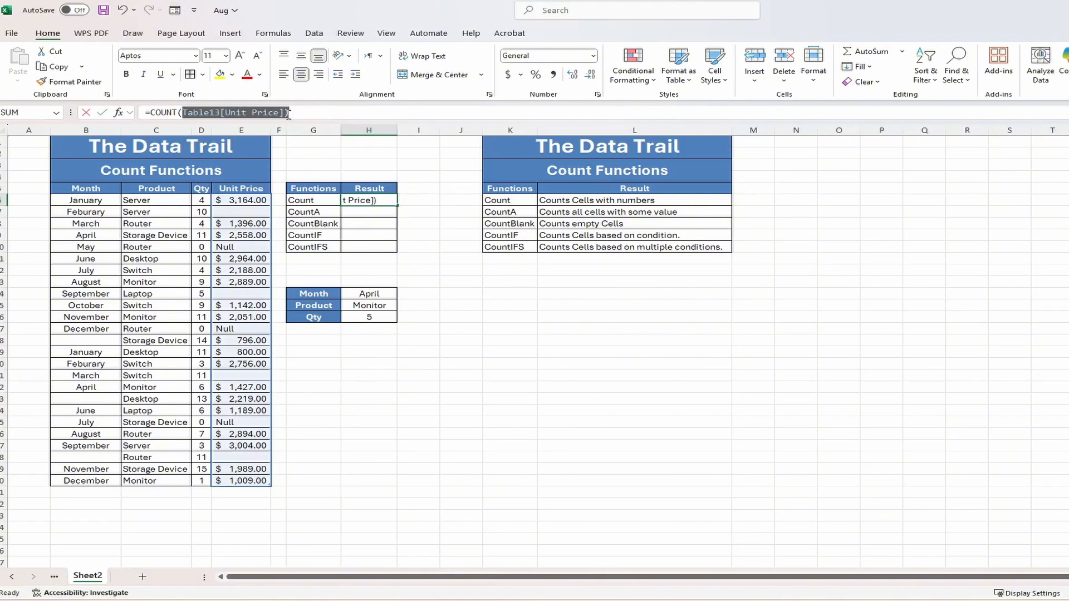
pyautogui.press('BackSpace')
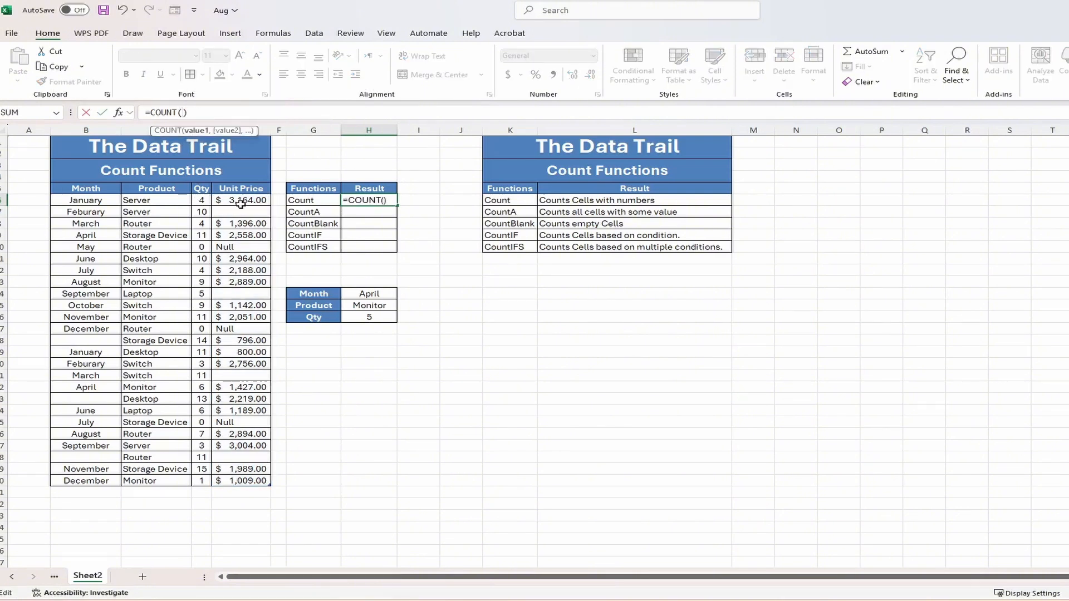
pyautogui.moveTo(201, 200); pyautogui.dragTo(200, 480)
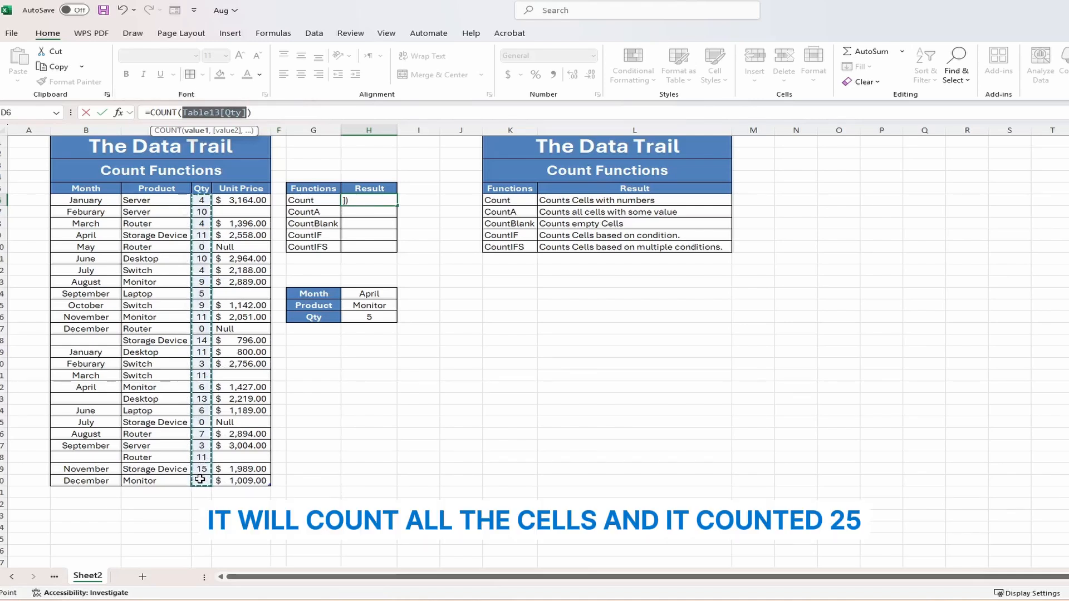
pyautogui.press('Return')
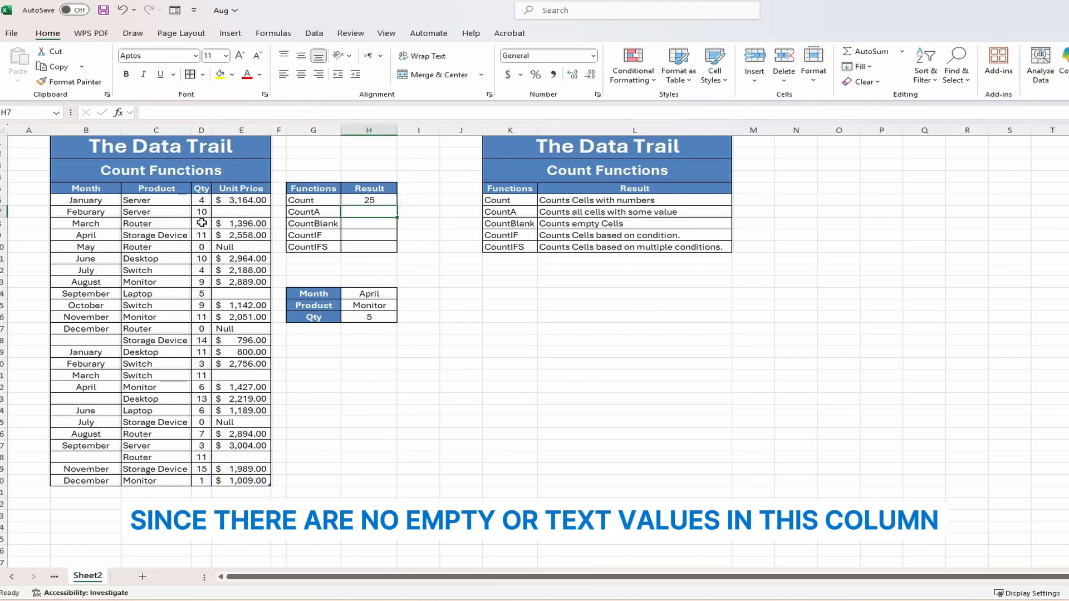
pyautogui.click(369, 199)
pyautogui.click(233, 112)
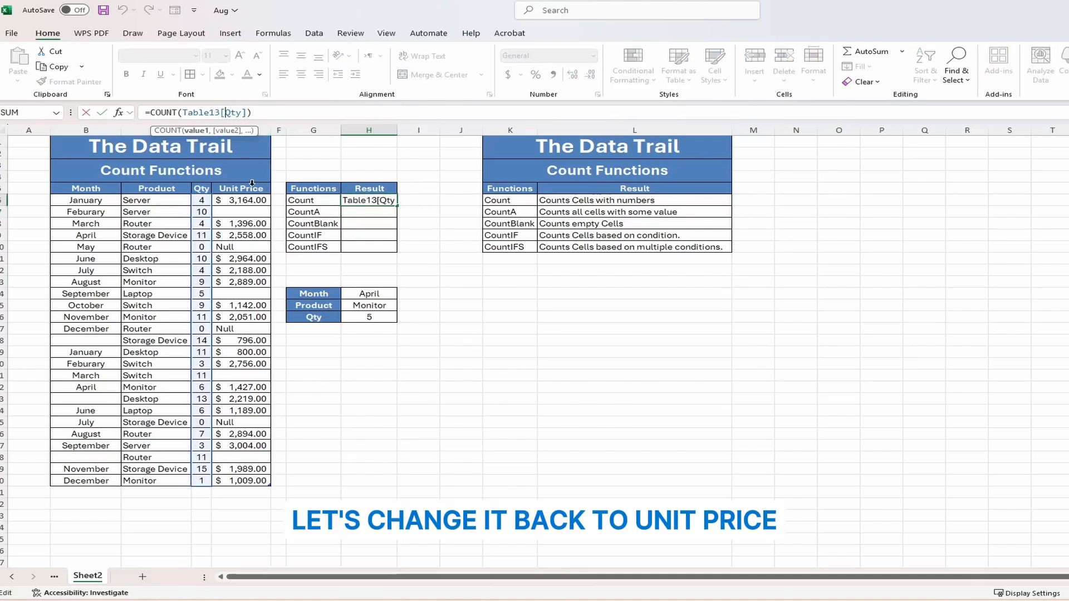
pyautogui.hotkey('shift', 'Right')
pyautogui.hotkey('shift', 'Right')
pyautogui.hotkey('shift', 'Right')
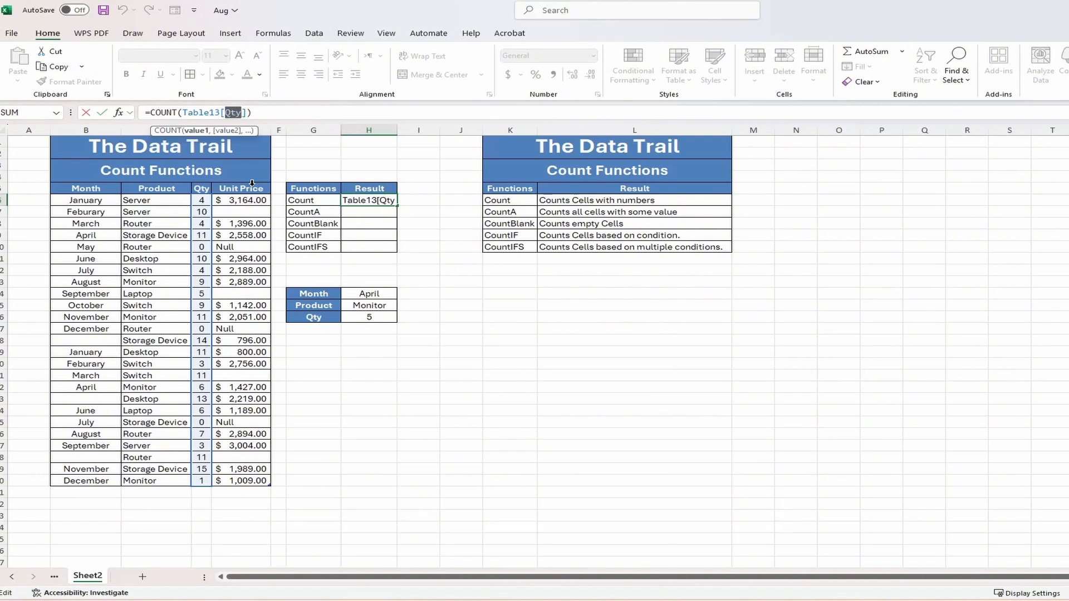
pyautogui.write('Unit')
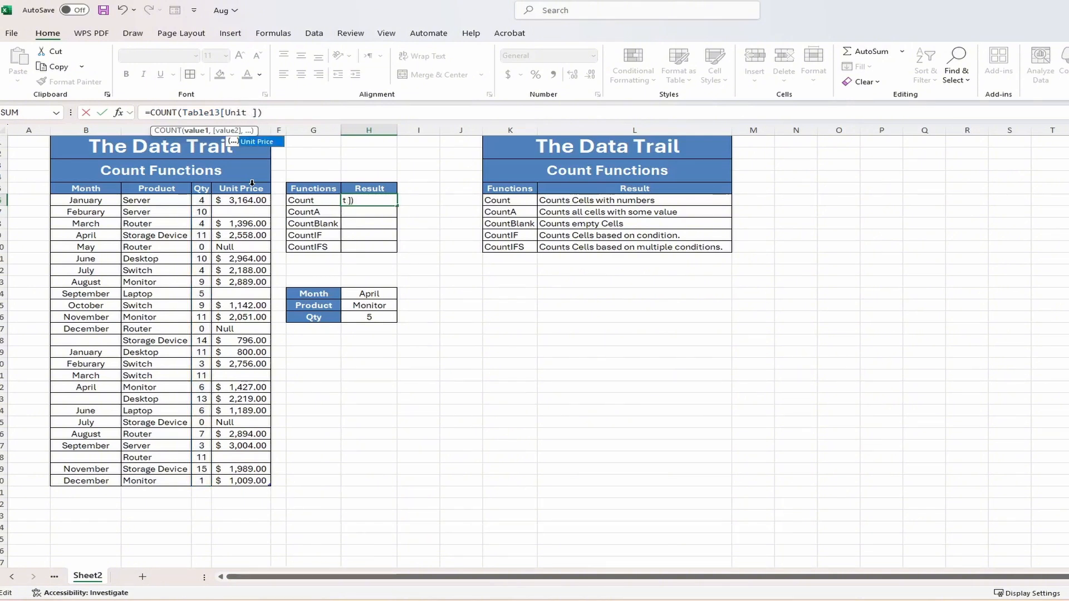
pyautogui.write(' Price')
pyautogui.hotkey('ctrl', 'Return')
pyautogui.press('Down')
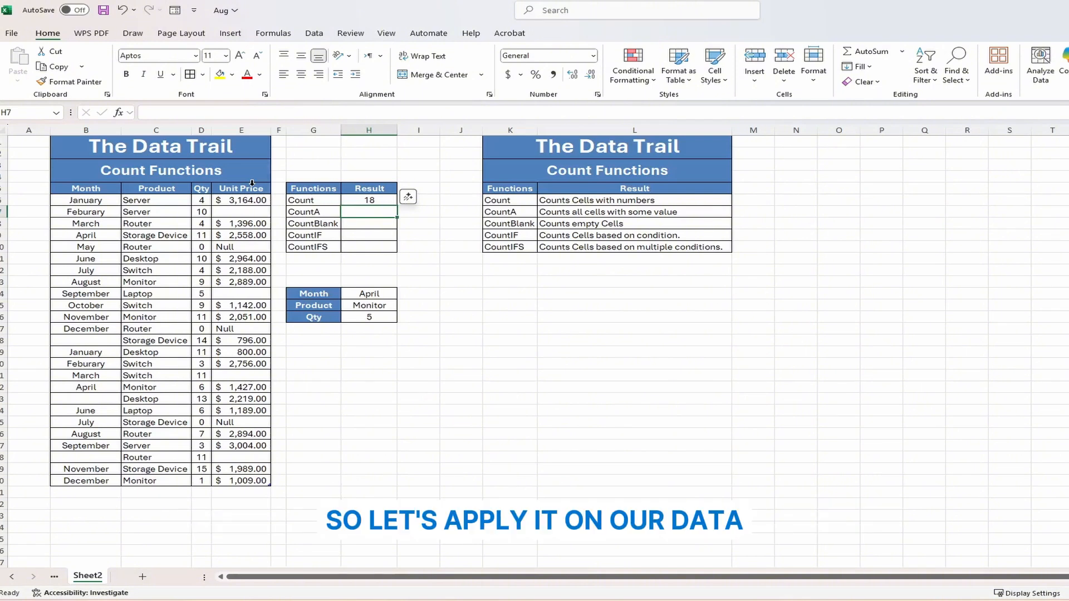
# - Enter =COUNTA(E6:E30) in H7, returning 21 non-empty Unit Price entries
pyautogui.write('=CO')
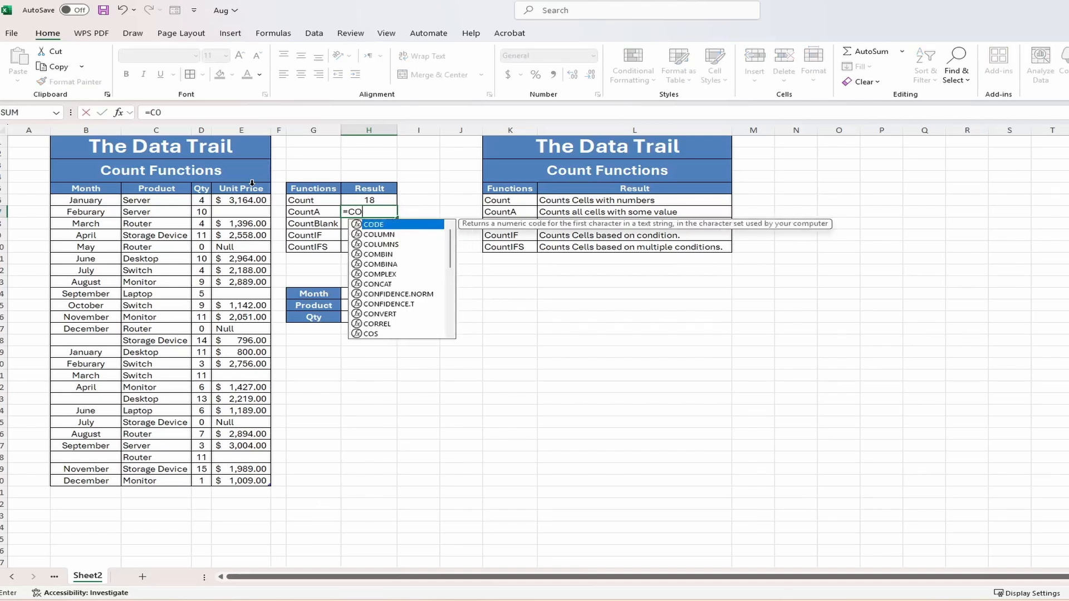
pyautogui.write('UNTA(')
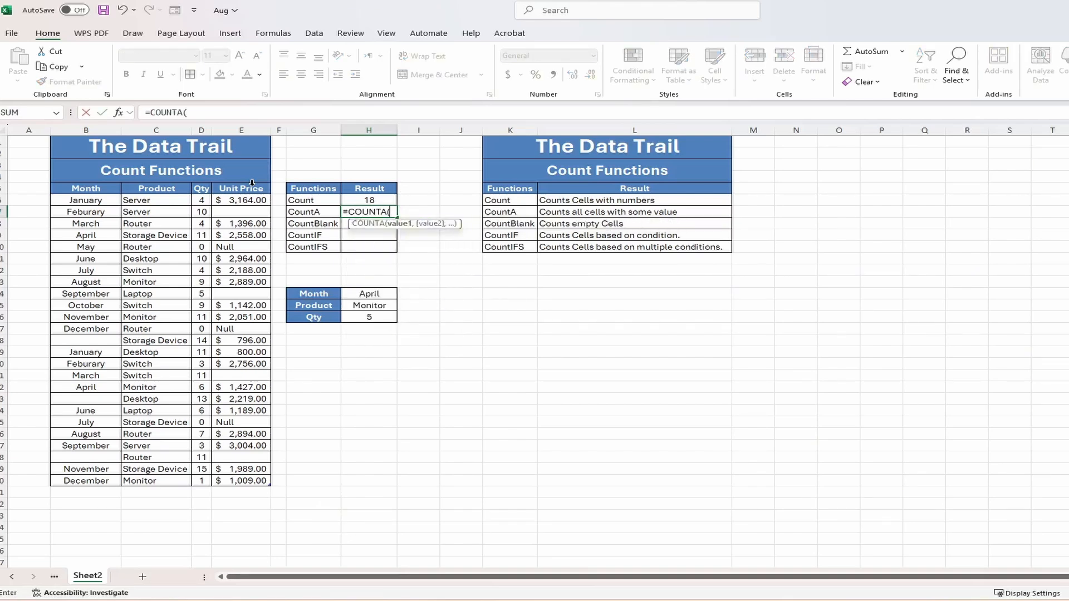
pyautogui.moveTo(255, 199); pyautogui.dragTo(247, 482)
pyautogui.write(')')
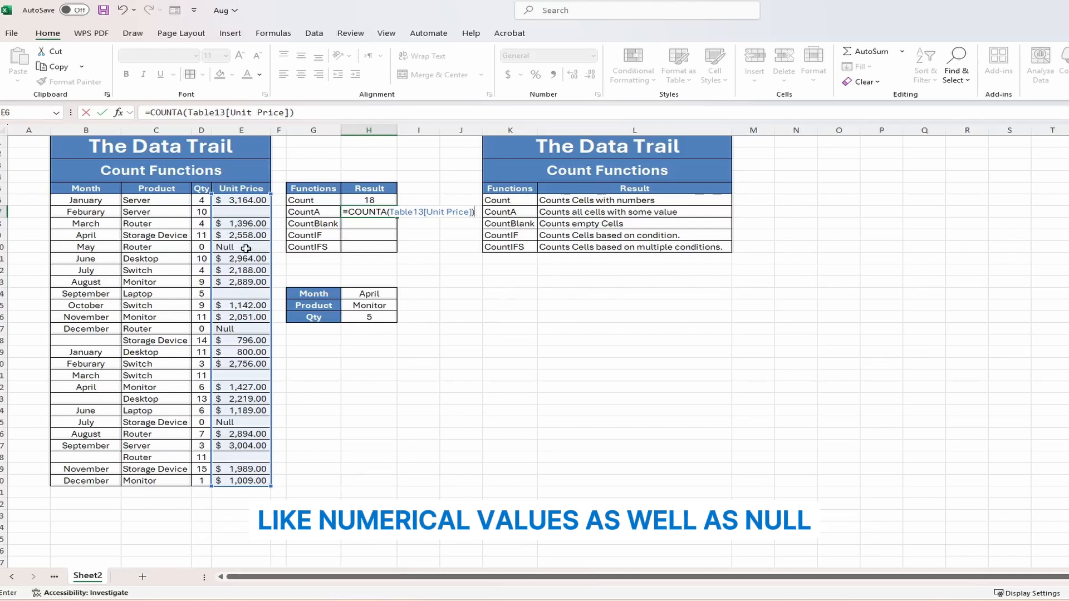
pyautogui.press('Return')
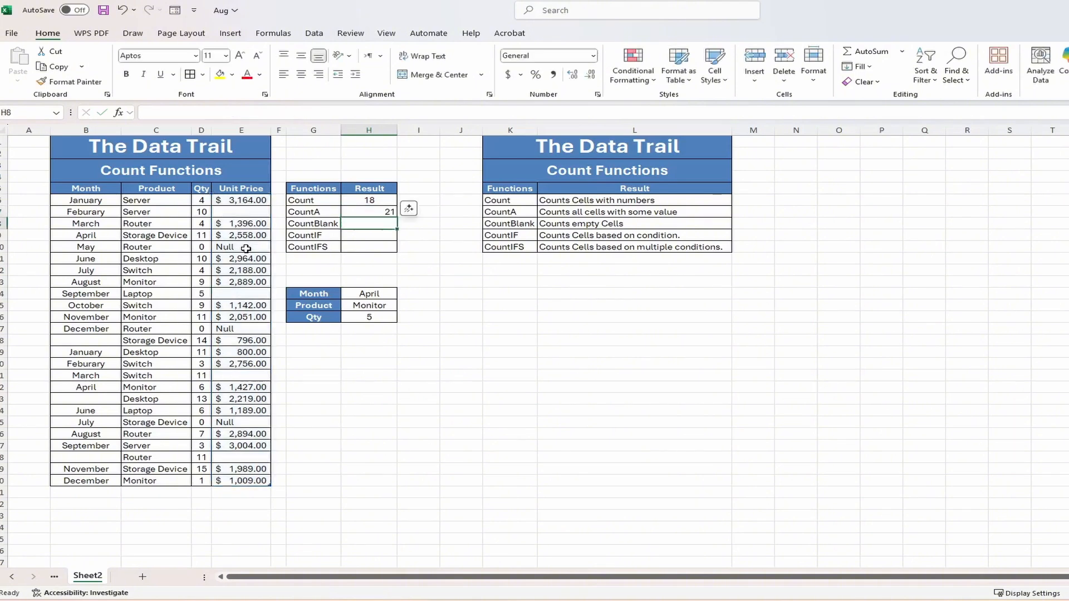
pyautogui.click(372, 211)
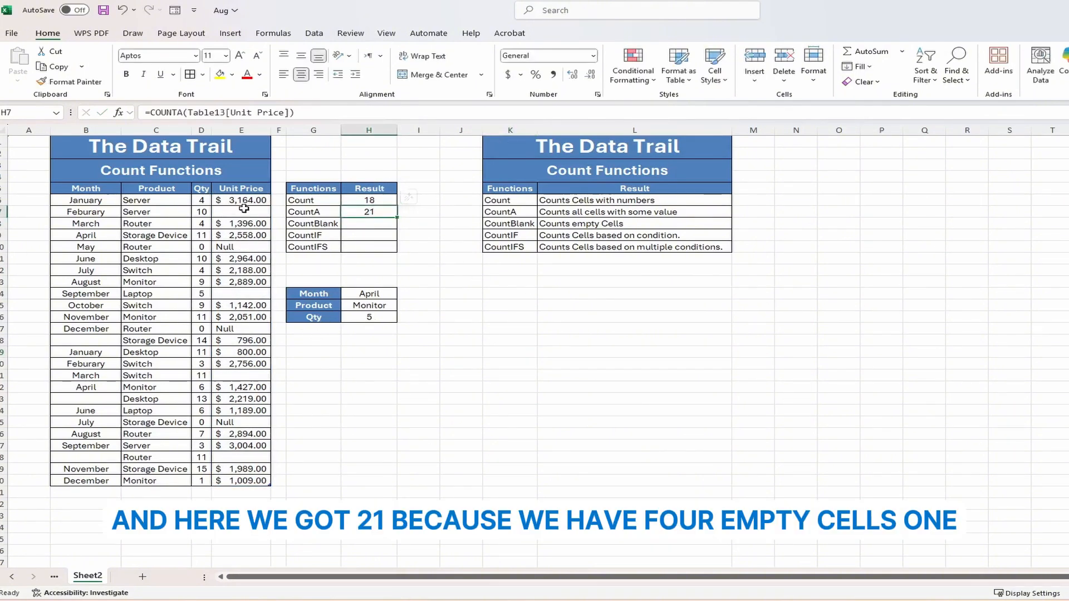
# - Point out the blank Unit Price cells E7, E14, E21 and E28
pyautogui.click(234, 212)
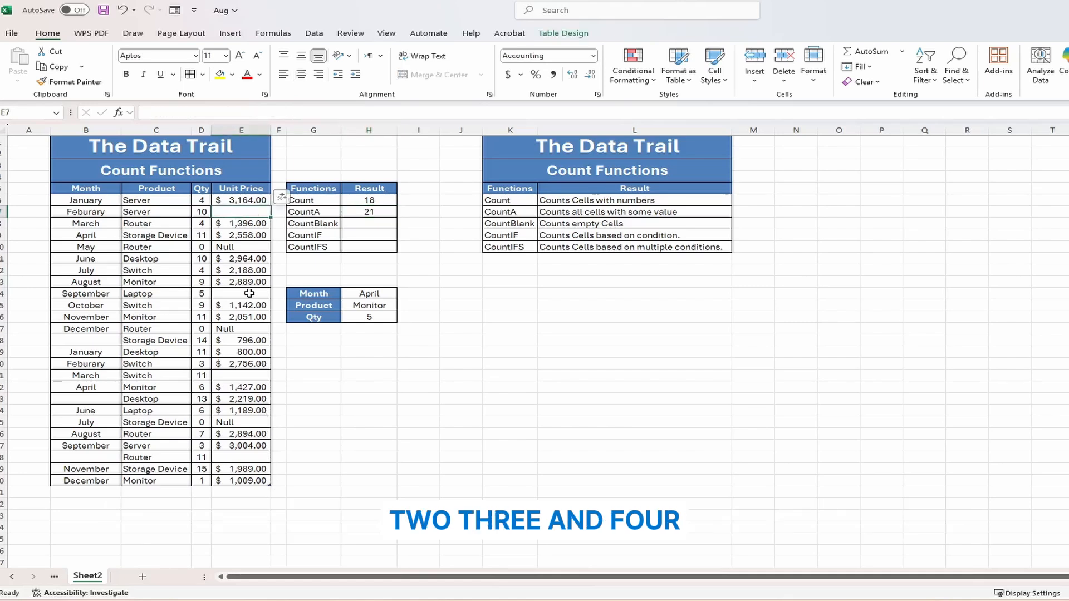
pyautogui.click(250, 294)
pyautogui.click(251, 375)
pyautogui.click(252, 461)
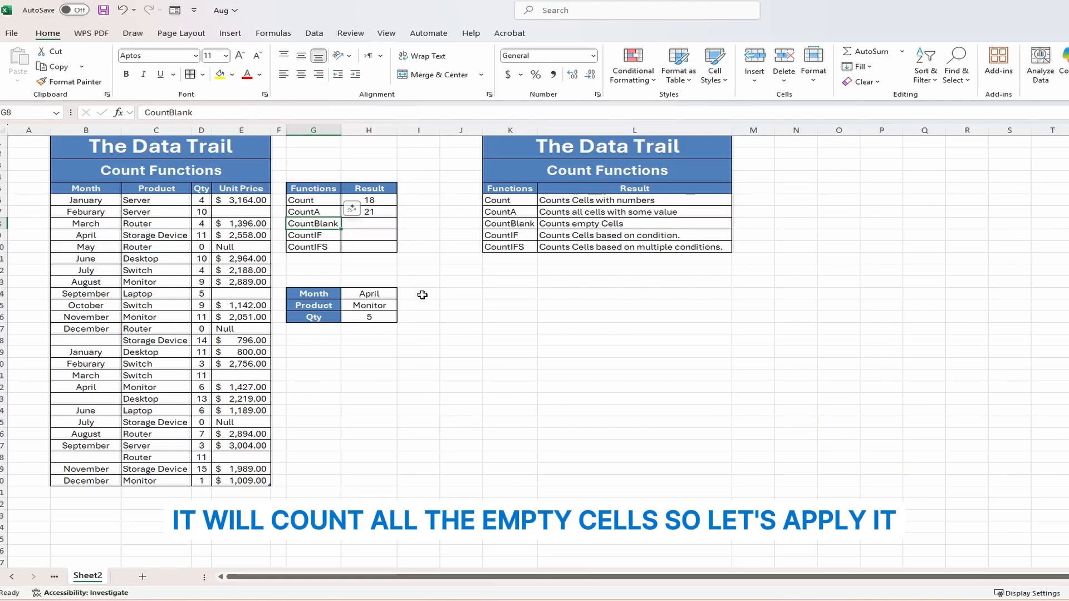
# - Enter =COUNTBLANK(E6:E30) in H8, returning 4 empty Unit Price cells
pyautogui.click(375, 223)
pyautogui.write('=')
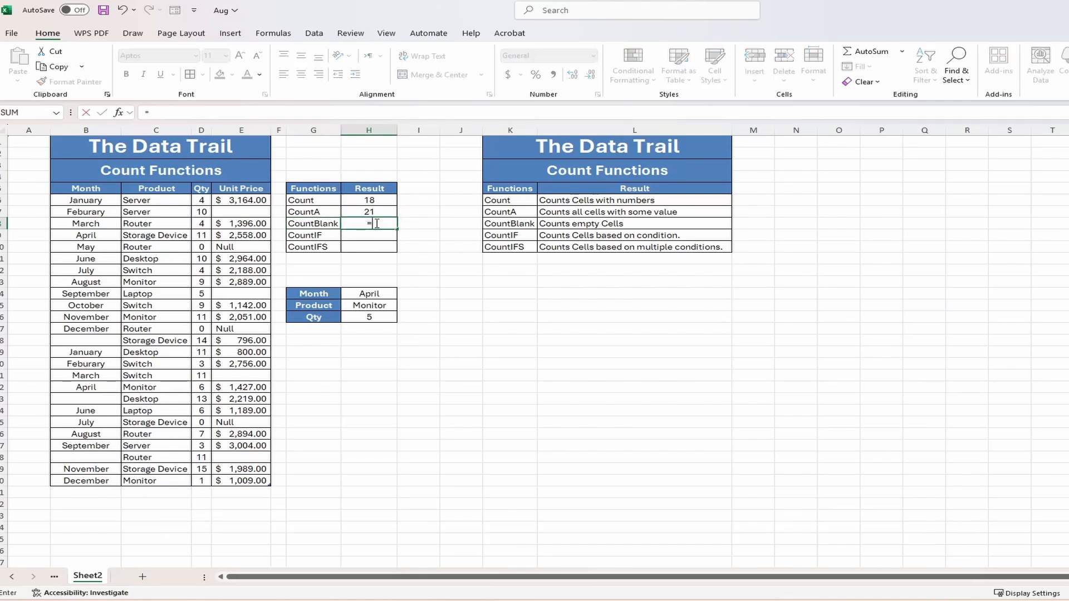
pyautogui.write('COUNTB')
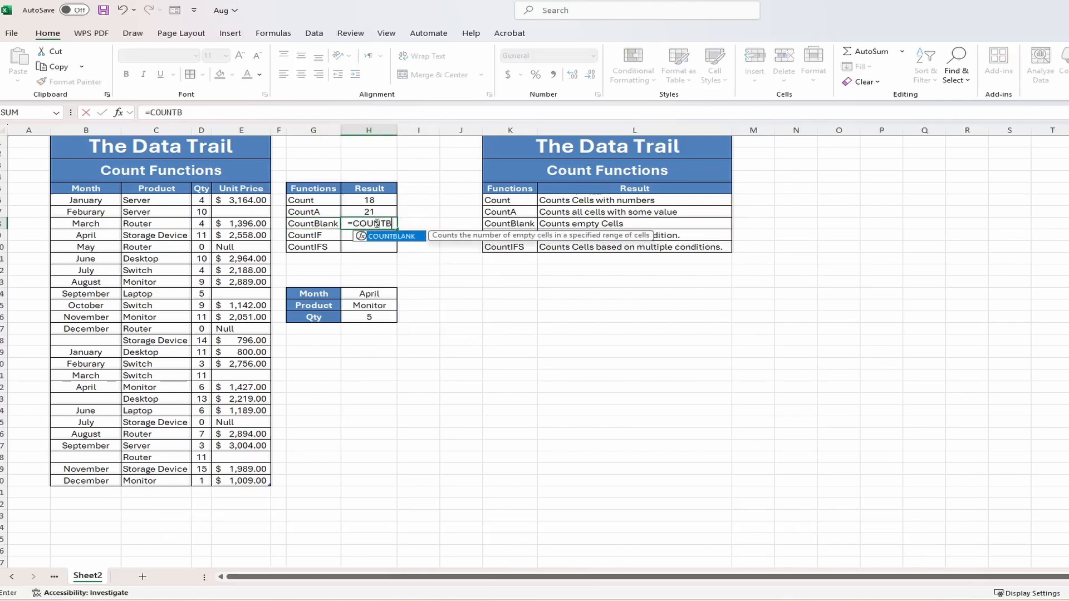
pyautogui.write('LANK(')
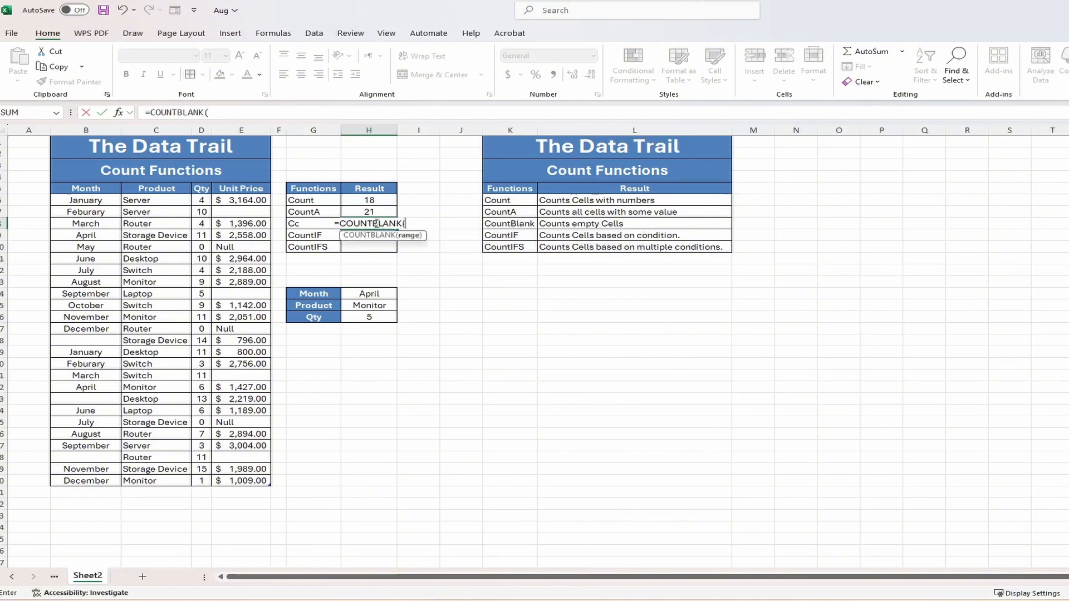
pyautogui.moveTo(245, 200); pyautogui.dragTo(246, 486)
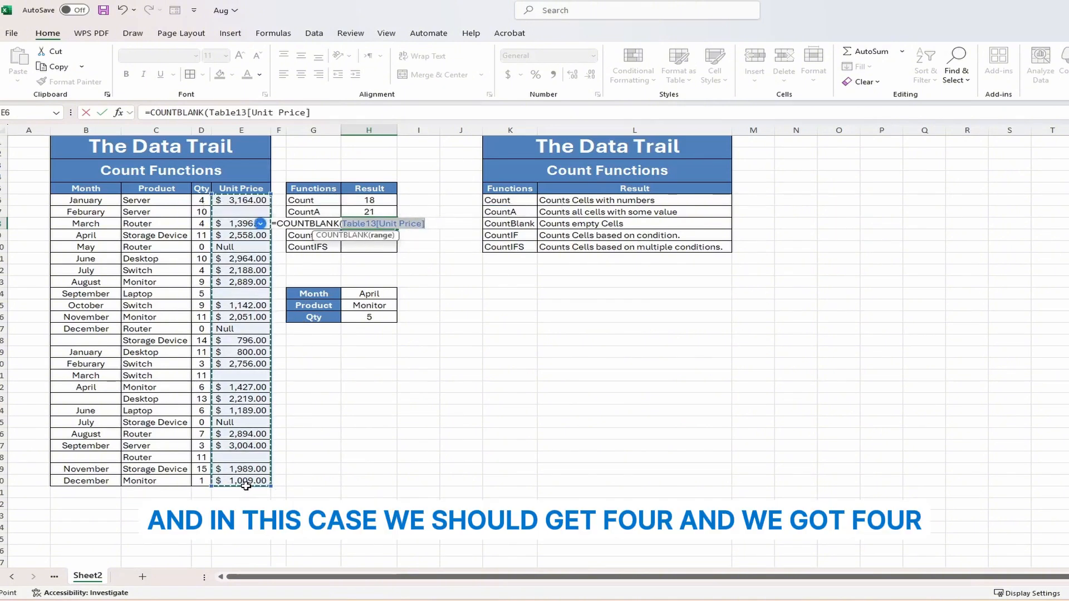
pyautogui.write(')')
pyautogui.press('Return')
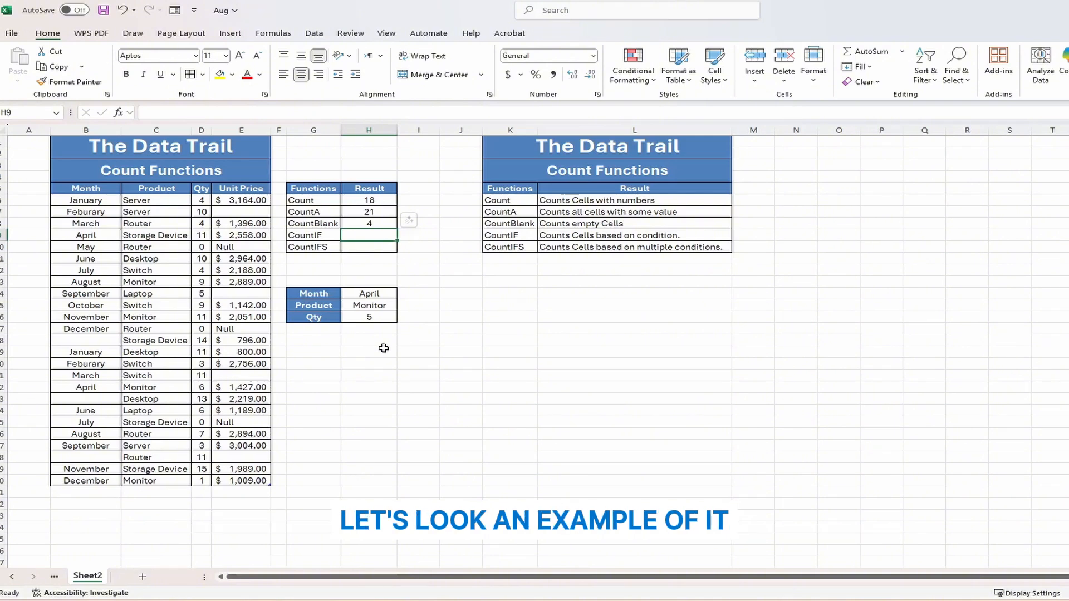
# - Enter =COUNTIF(Table13[Month],"May") in H9, returning 1
pyautogui.write('=CO')
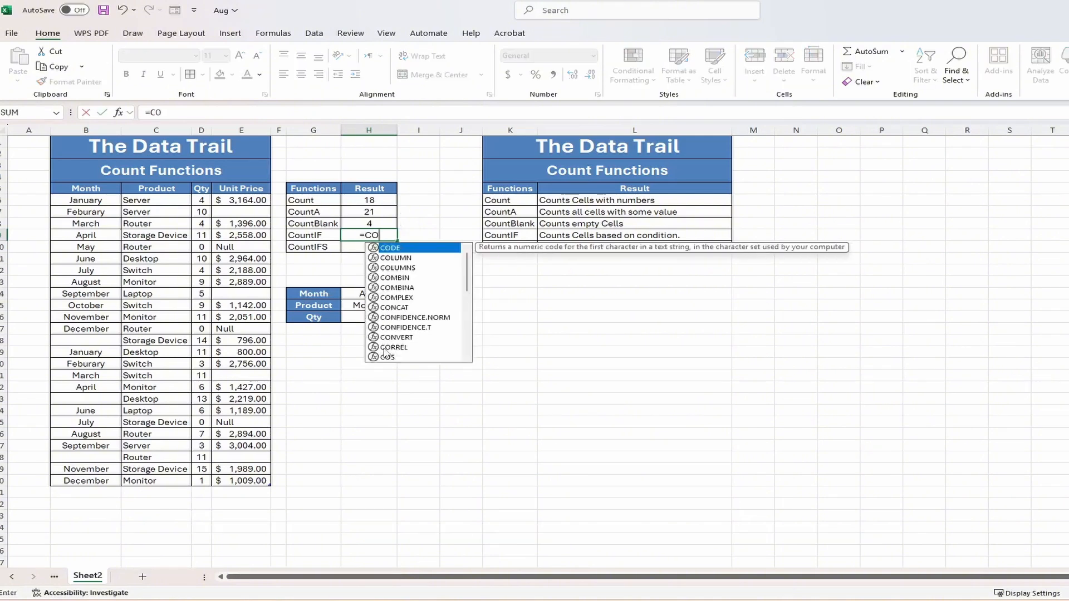
pyautogui.write('UNTIF(')
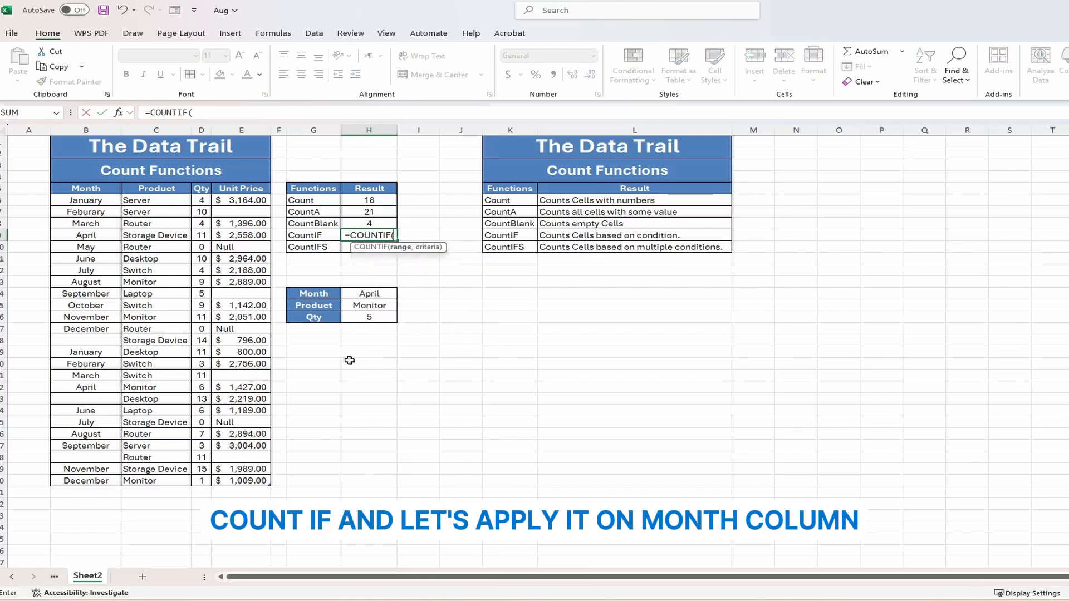
pyautogui.moveTo(85, 200); pyautogui.dragTo(84, 481)
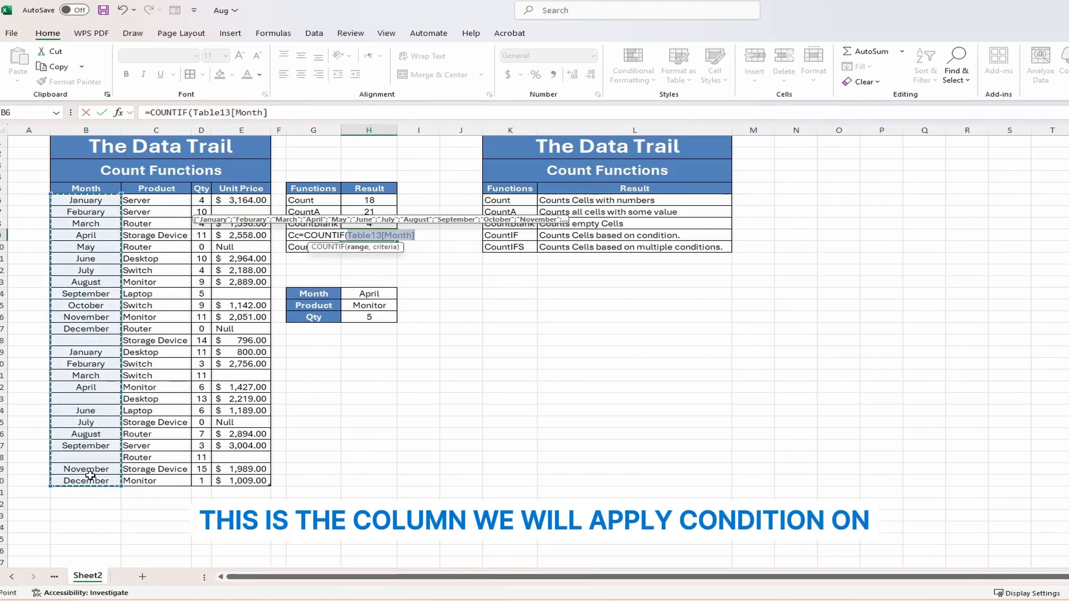
pyautogui.write(',')
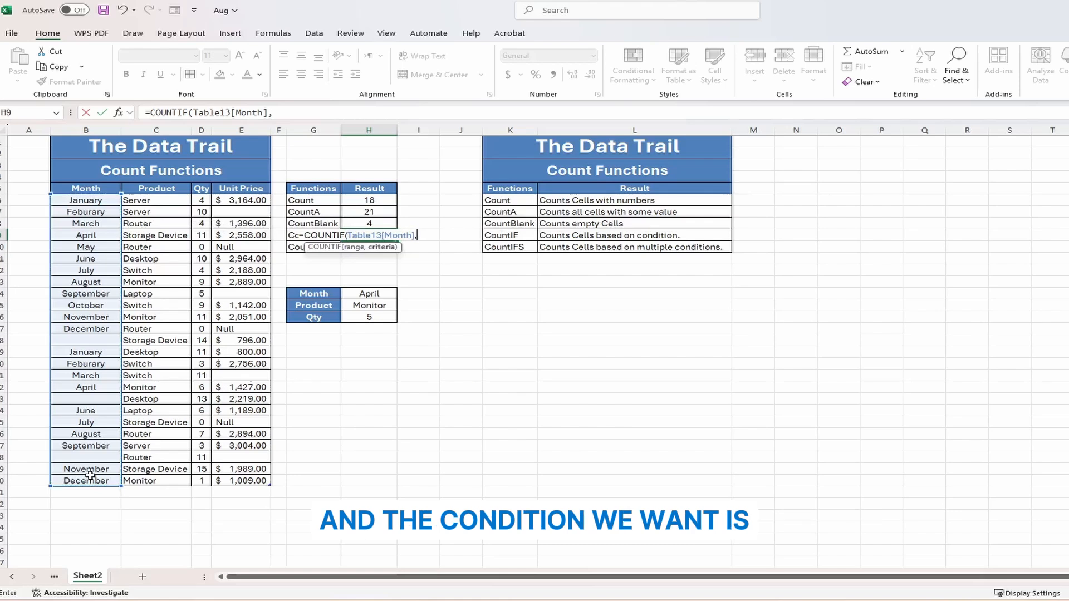
pyautogui.write('"')
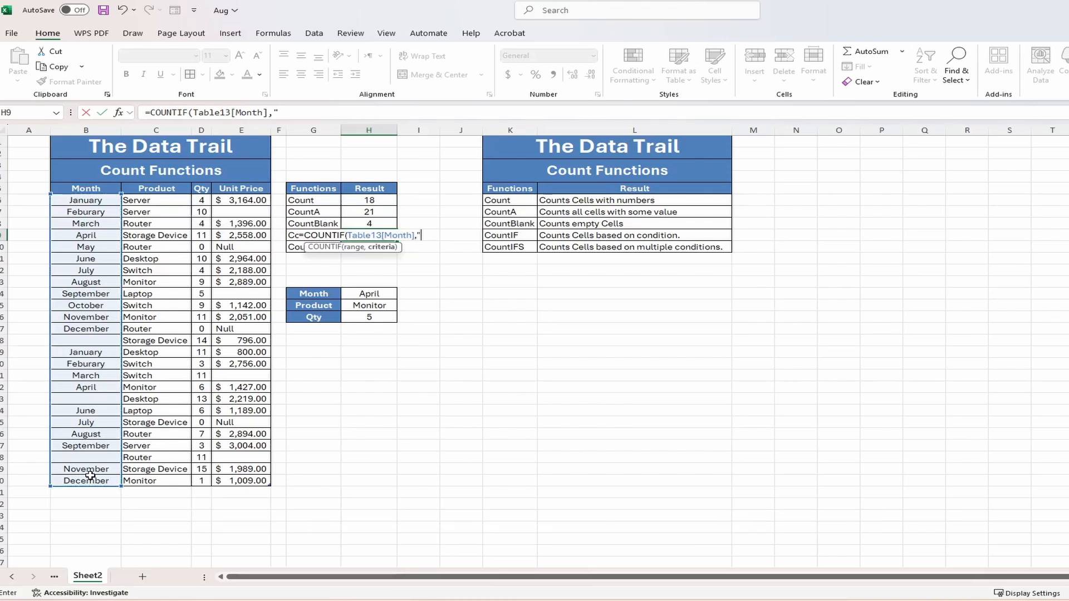
pyautogui.write('May')
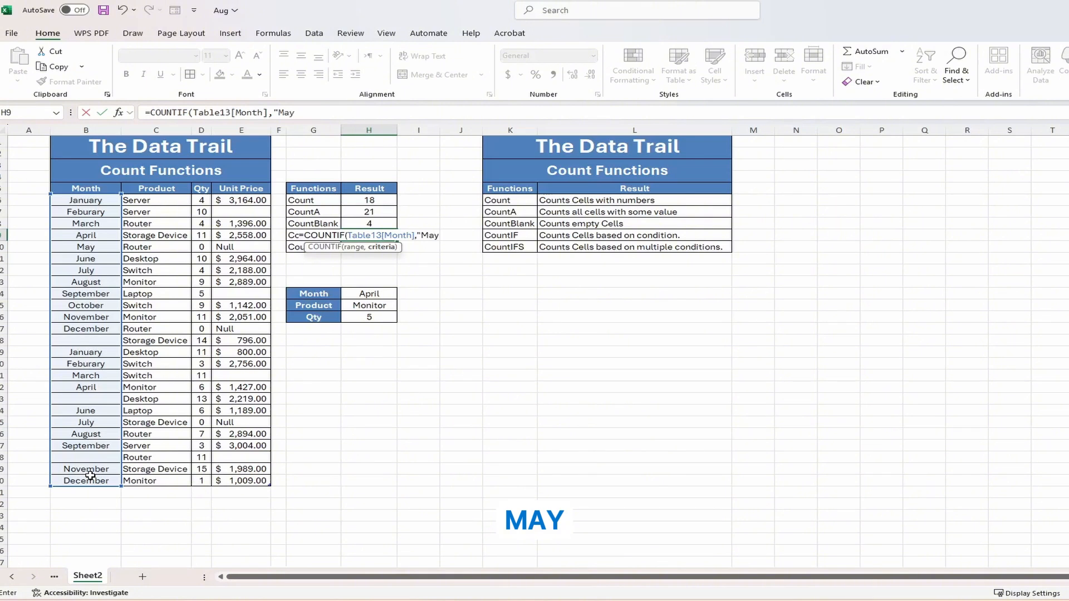
pyautogui.write('")')
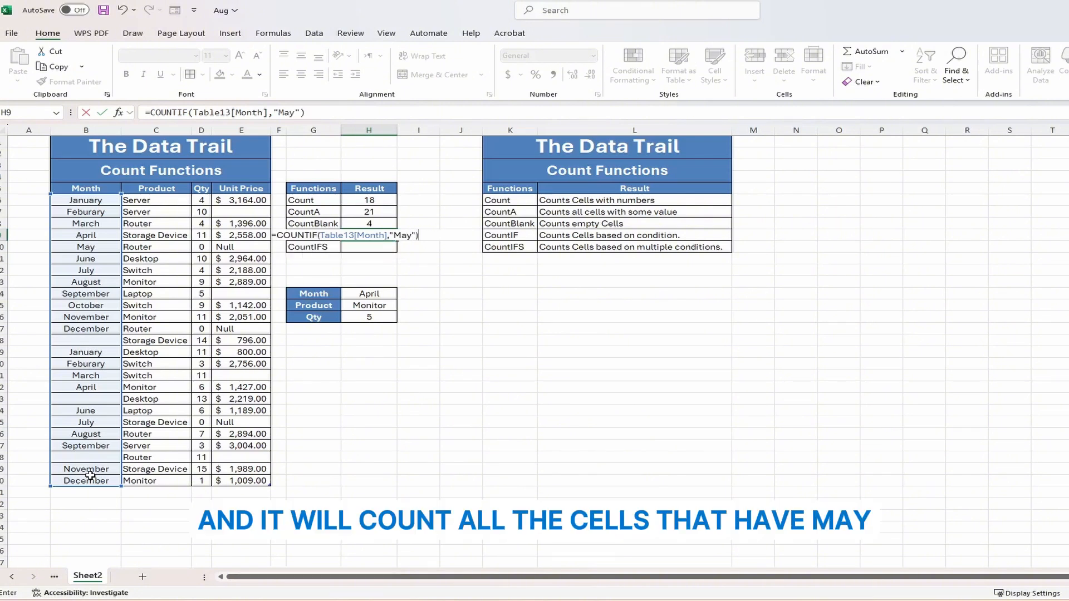
pyautogui.press('Return')
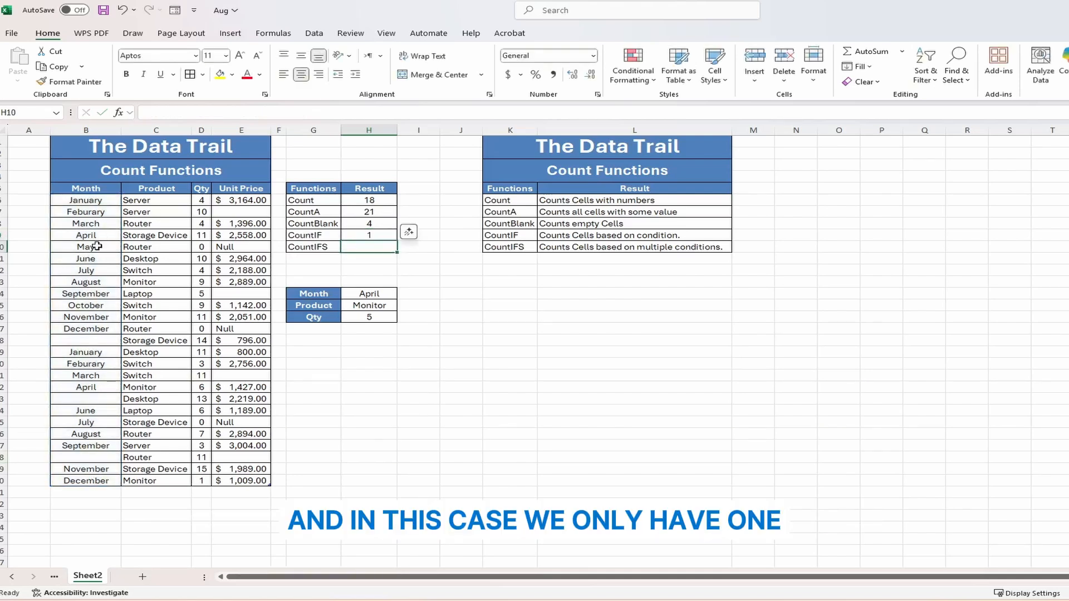
pyautogui.press('Up')
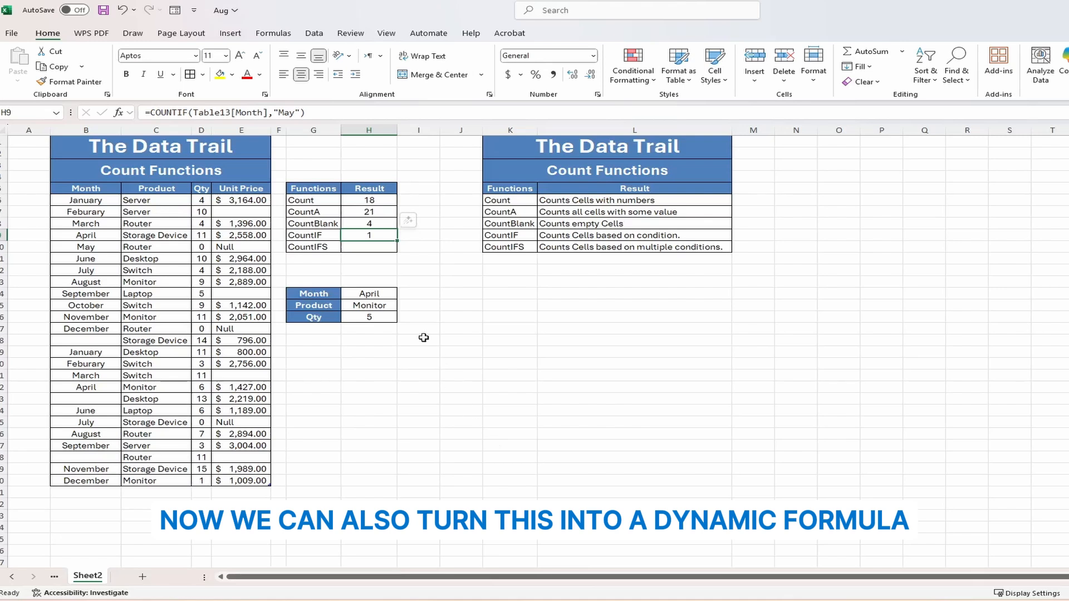
# - Replace "May" in the H9 COUNTIF with a reference to H14 (April), returning 2
pyautogui.click(297, 113)
pyautogui.press('BackSpace')
pyautogui.press('BackSpace')
pyautogui.press('BackSpace')
pyautogui.press('BackSpace')
pyautogui.press('BackSpace')
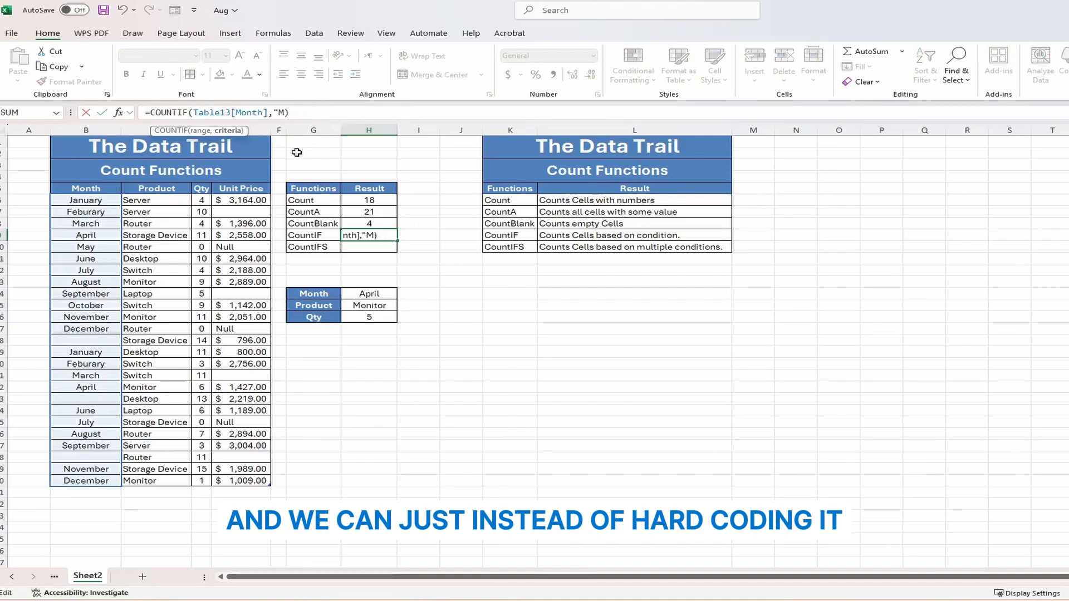
pyautogui.click(373, 293)
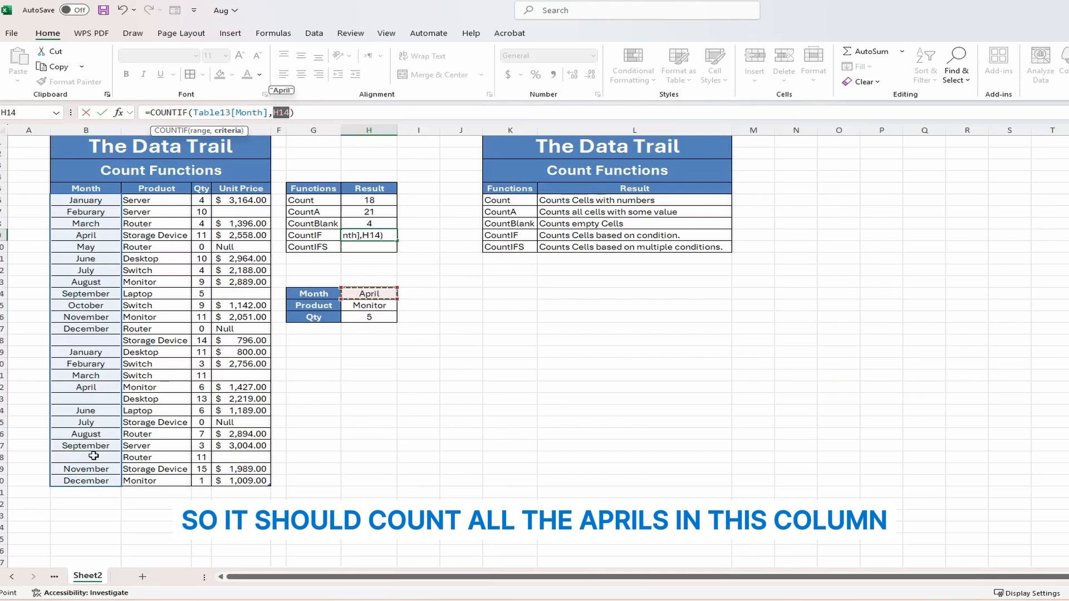
pyautogui.press('Return')
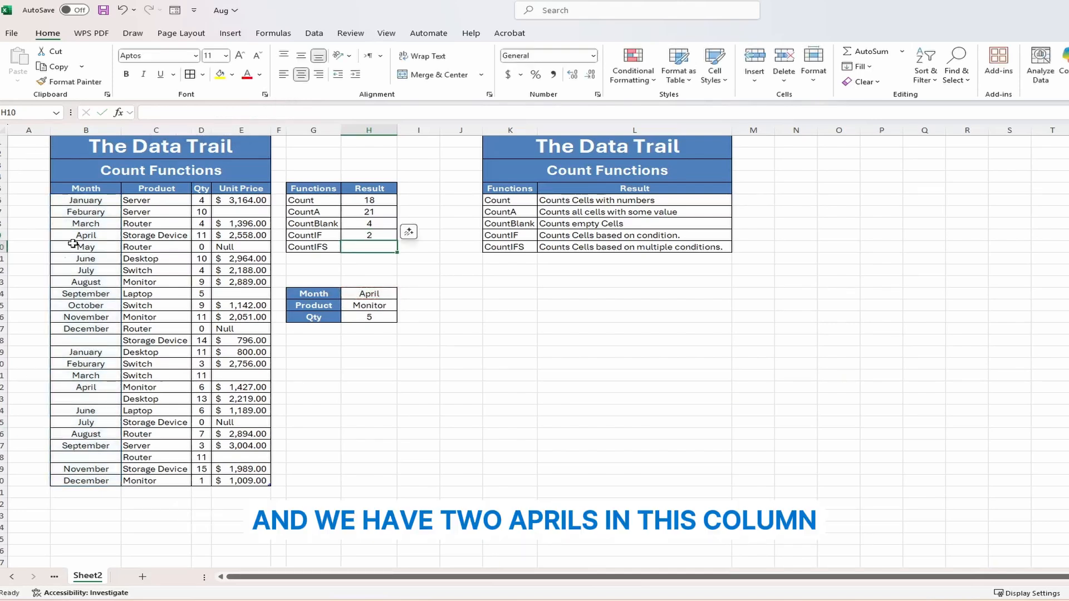
pyautogui.click(96, 234)
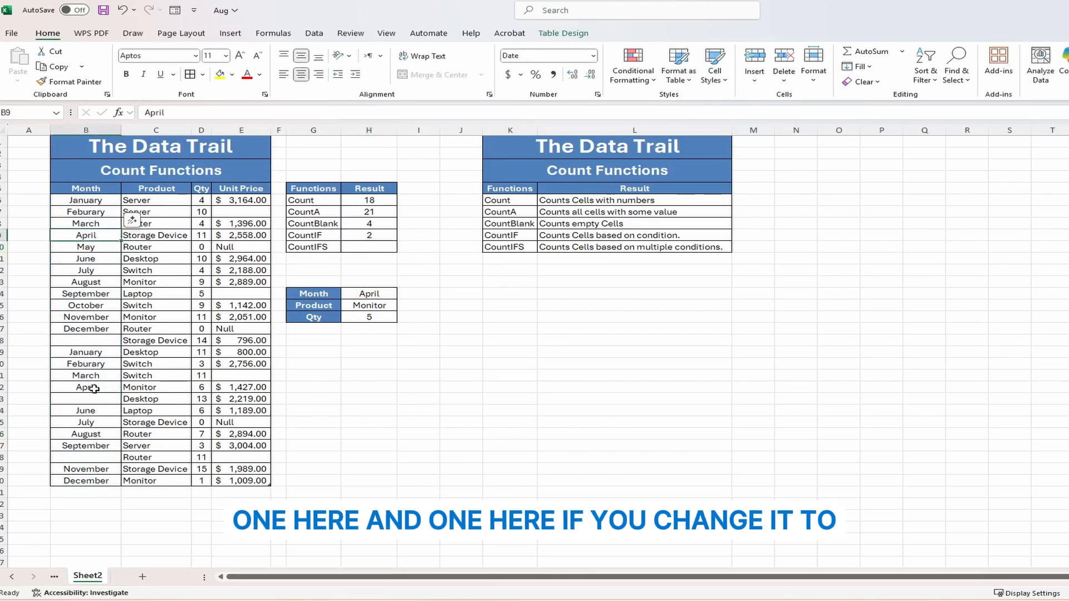
# - Set the Month criterion in H14 to June and check the two June rows
pyautogui.click(361, 293)
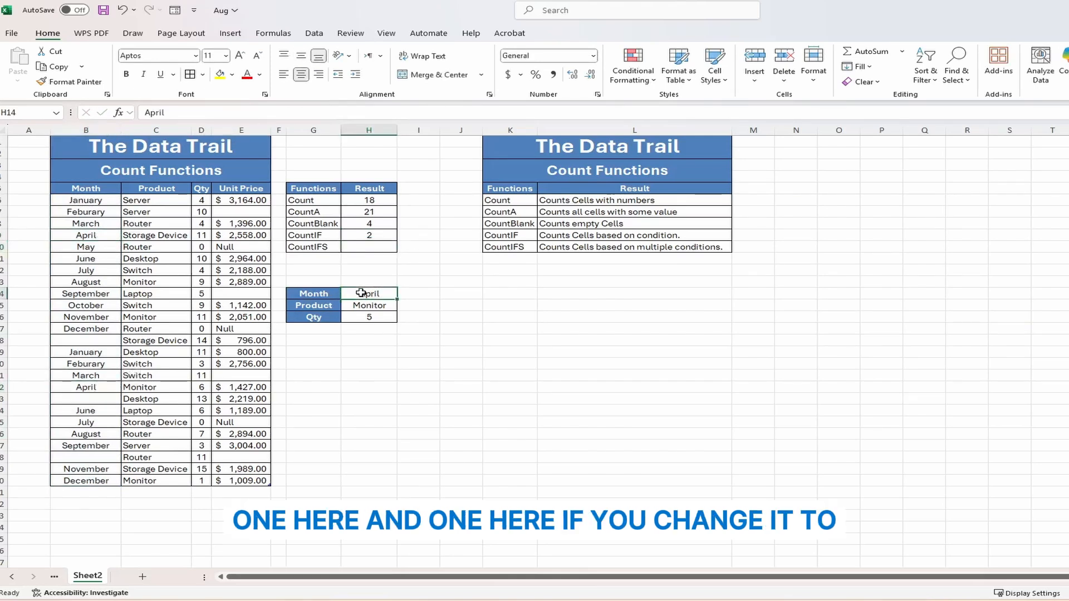
pyautogui.write('June')
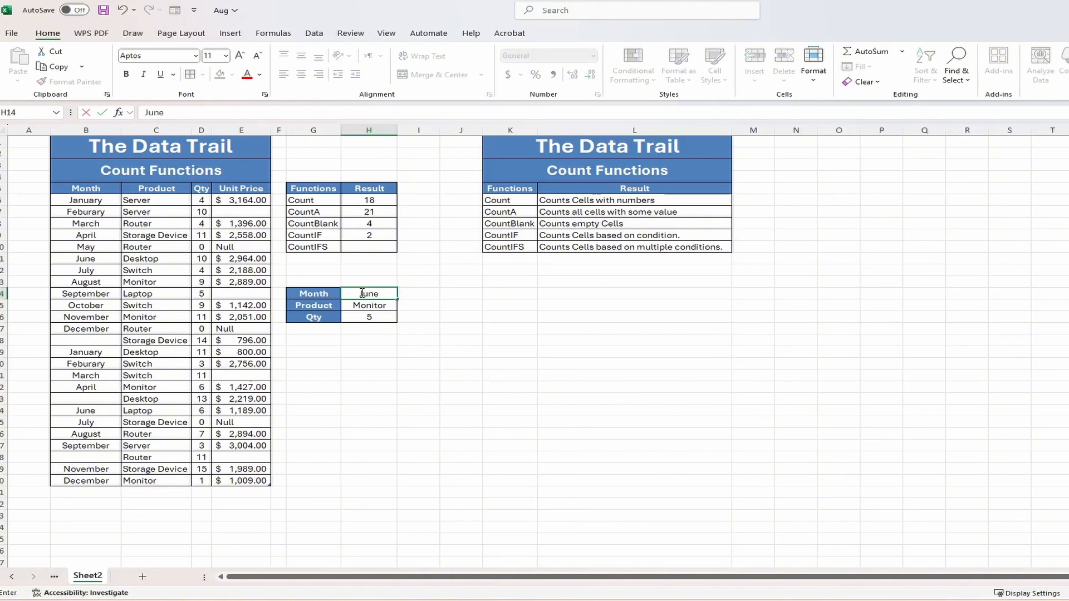
pyautogui.press('Return')
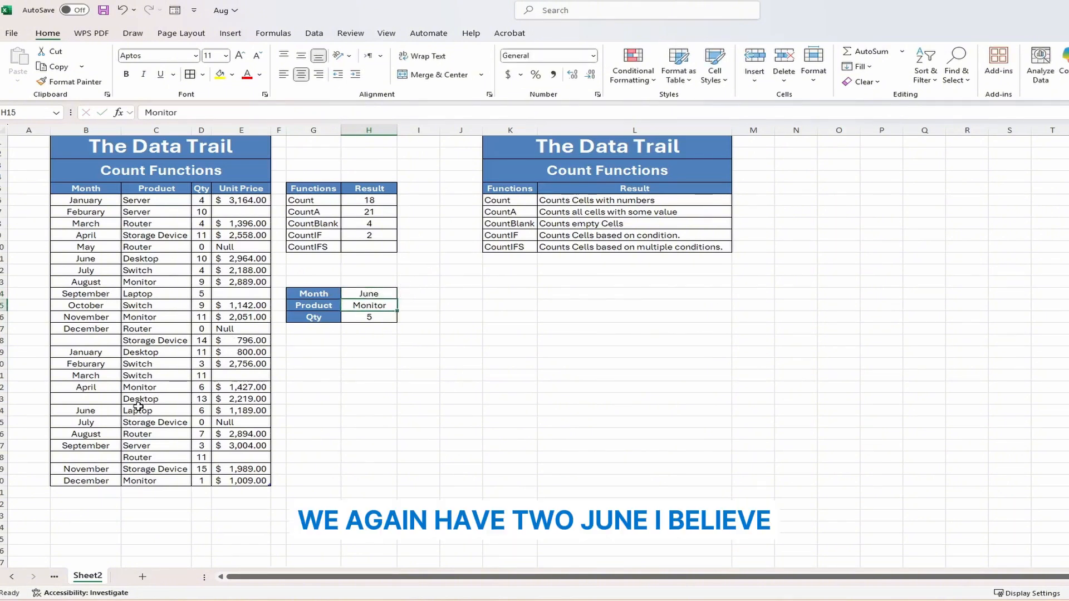
pyautogui.click(85, 410)
pyautogui.keyDown('ctrl'); pyautogui.click(86, 258); pyautogui.keyUp('ctrl')
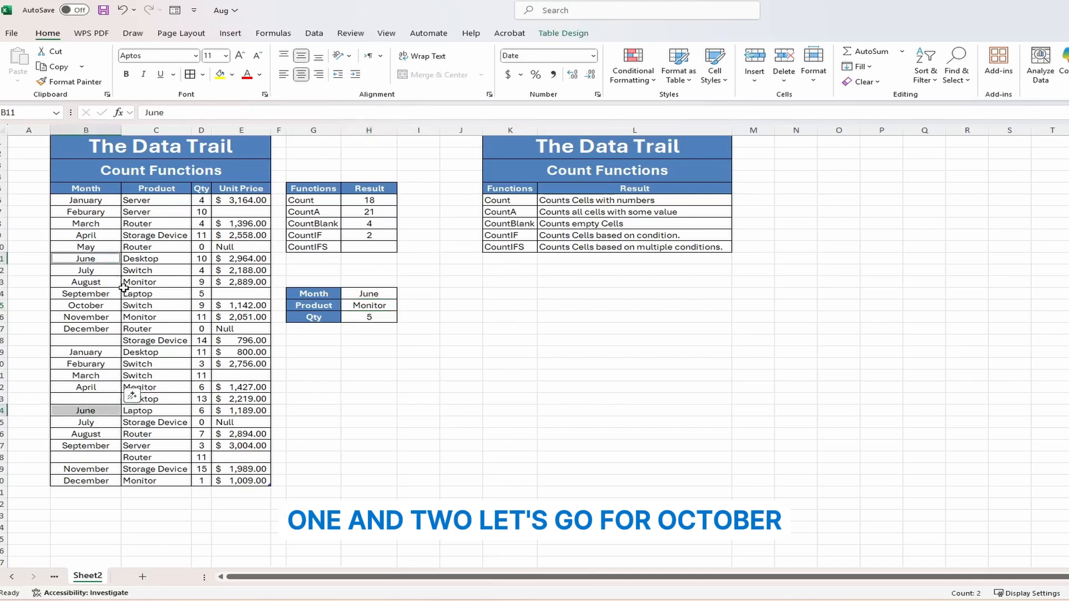
pyautogui.click(372, 295)
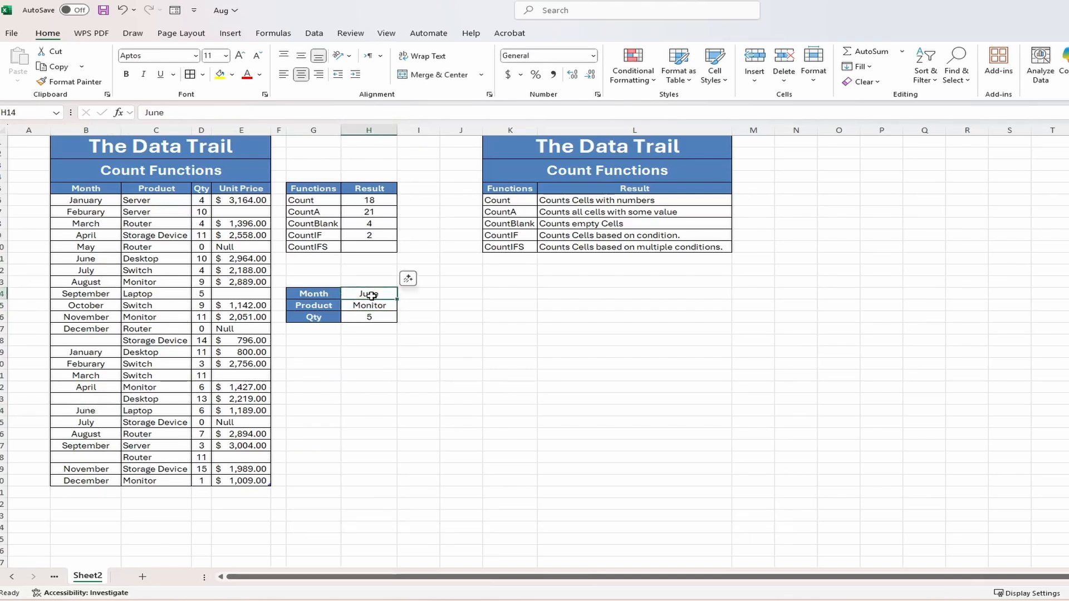
# - Change the Month criterion to October, then December, checking the CountIF result each time
pyautogui.write('October')
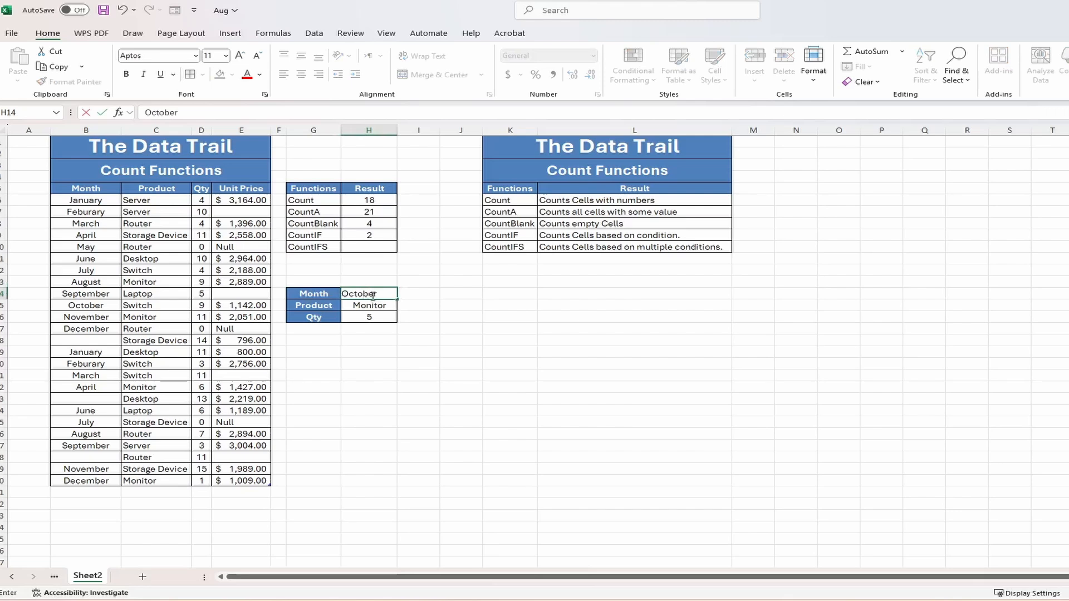
pyautogui.press('Return')
pyautogui.press('Up')
pyautogui.press('Up')
pyautogui.press('Up')
pyautogui.press('Up')
pyautogui.press('Up')
pyautogui.press('Up')
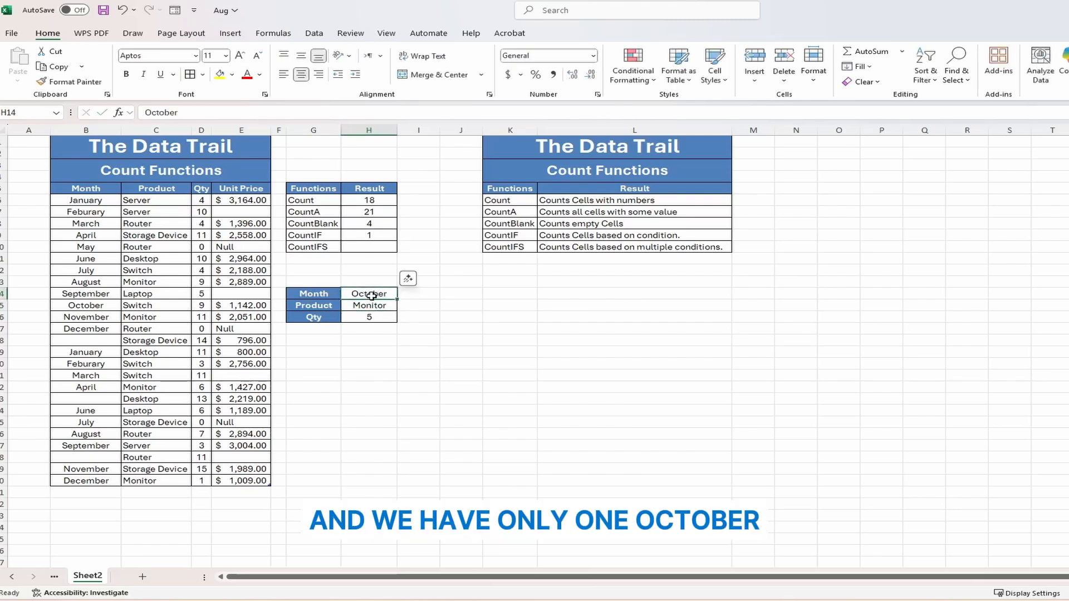
pyautogui.press('Down')
pyautogui.press('Down')
pyautogui.press('Down')
pyautogui.press('Down')
pyautogui.press('Down')
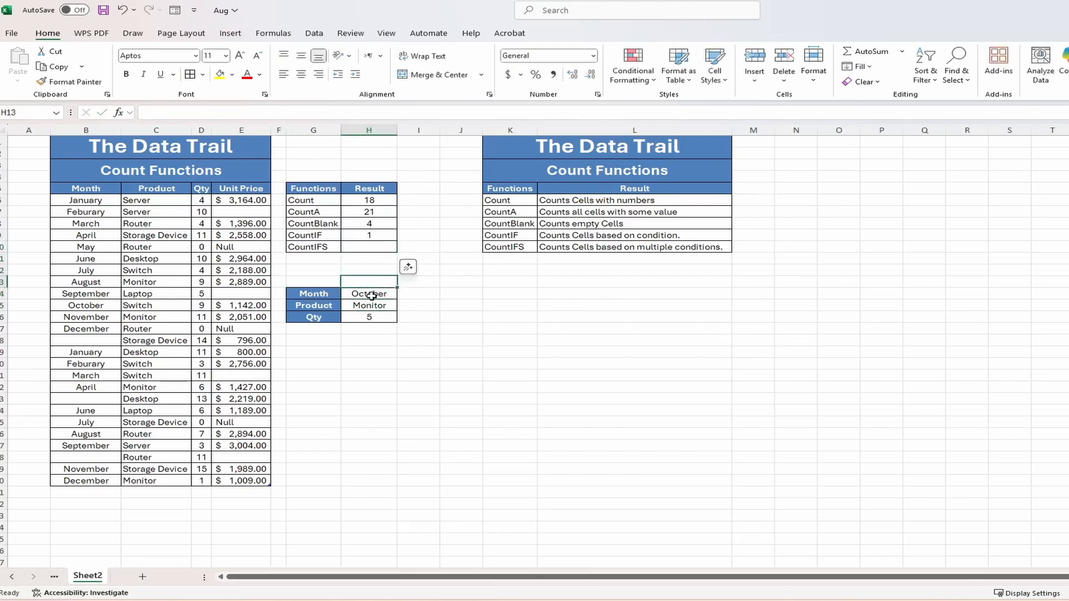
pyautogui.write('Decem')
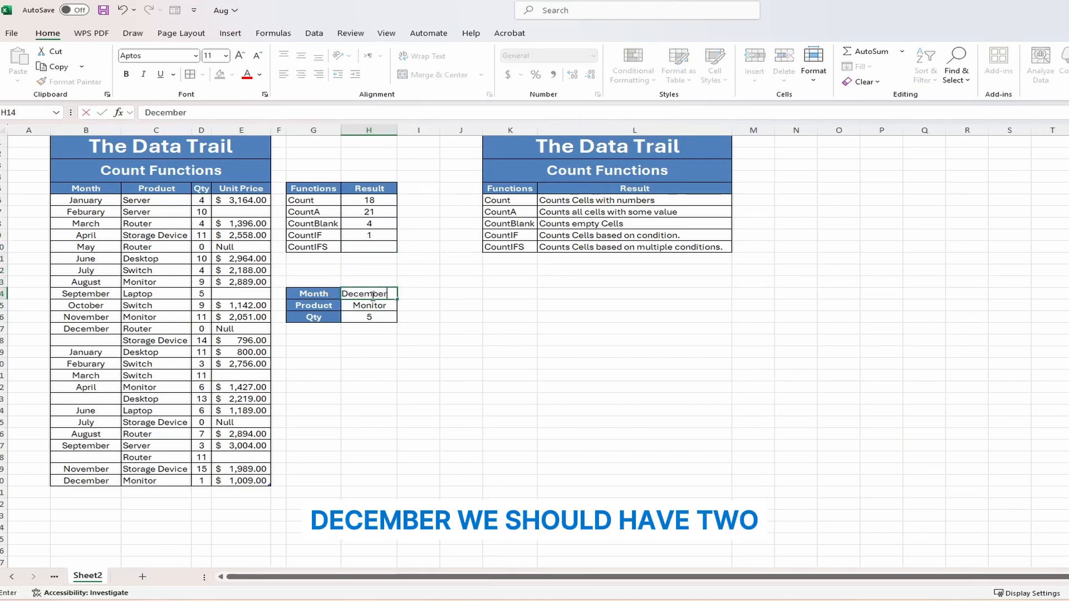
pyautogui.press('Return')
pyautogui.press('Up')
pyautogui.press('Up')
pyautogui.press('Up')
pyautogui.press('Up')
pyautogui.press('Up')
pyautogui.press('Up')
pyautogui.press('Up')
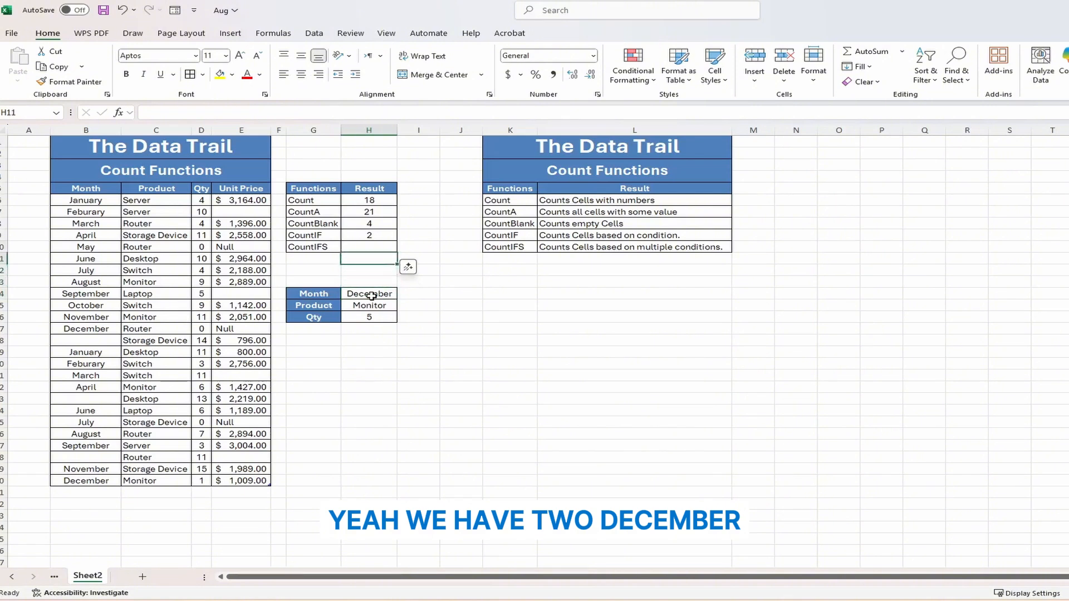
pyautogui.press('Down')
pyautogui.press('Down')
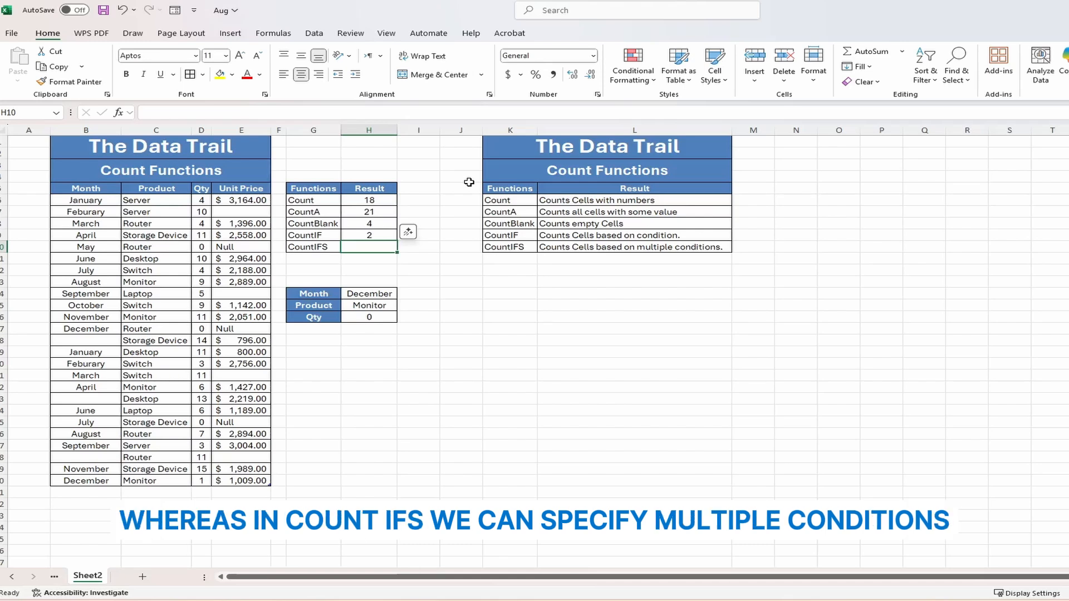
# - Build a COUNTIFS in H10 pairing Month with H14, Product with H15, and Qty with ">0"
pyautogui.write('=')
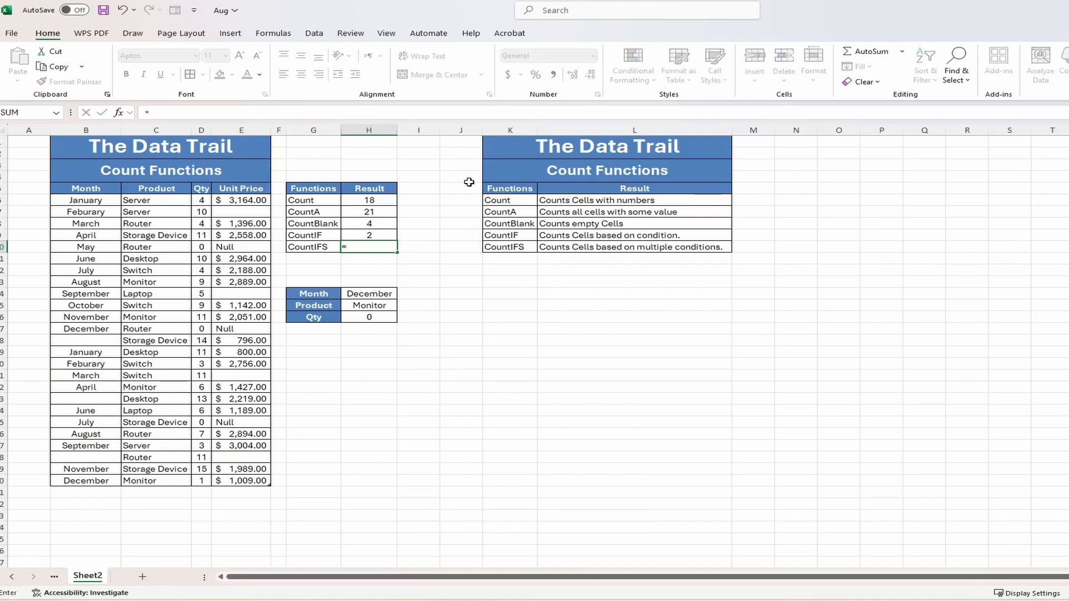
pyautogui.write('COUNTI')
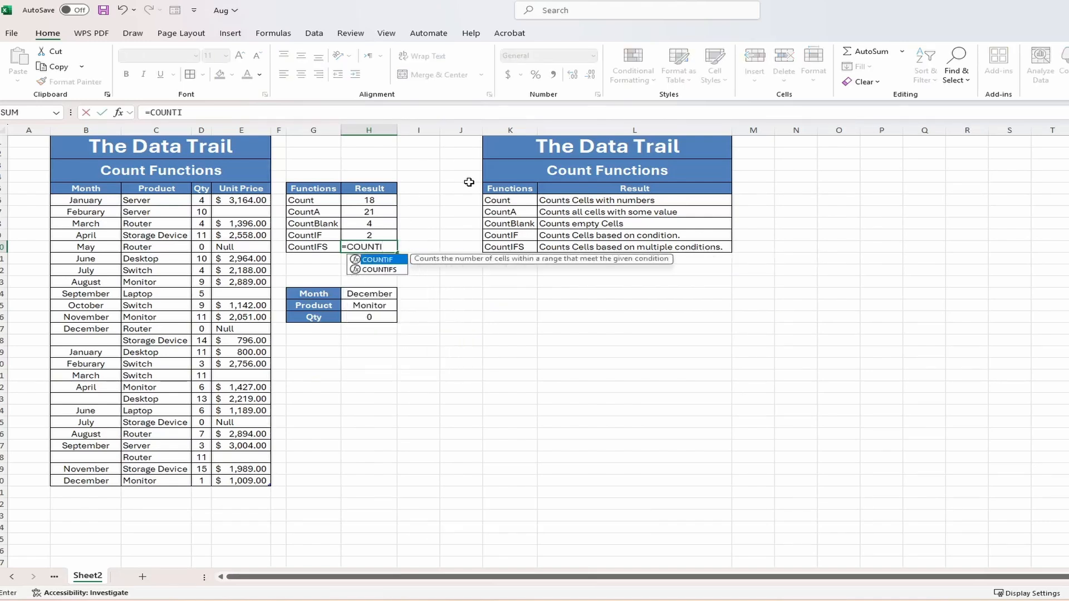
pyautogui.write('FS(')
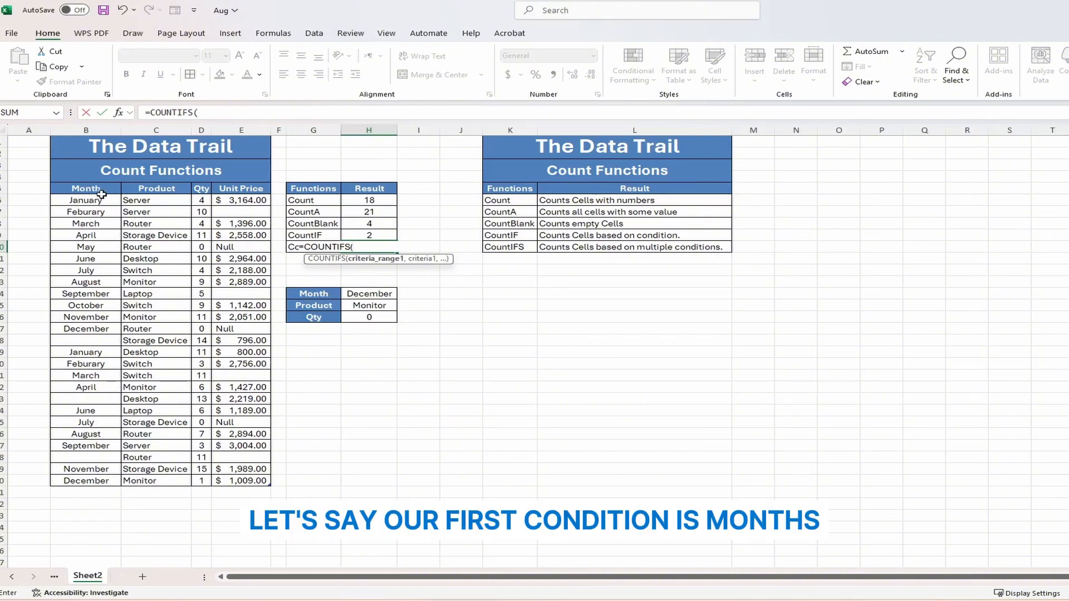
pyautogui.moveTo(101, 198); pyautogui.dragTo(104, 482)
pyautogui.write(',')
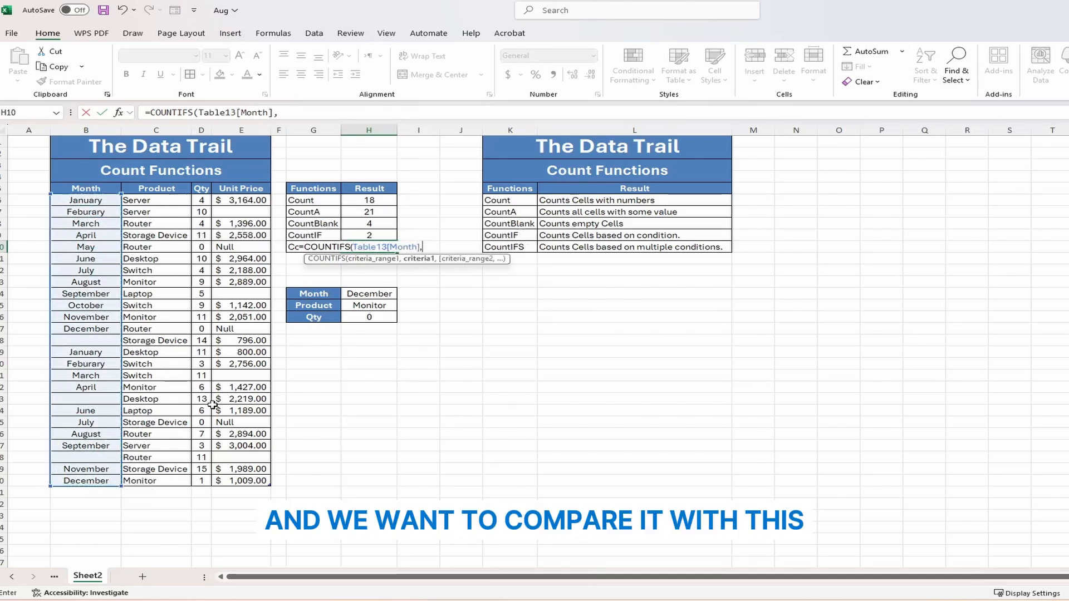
pyautogui.click(359, 294)
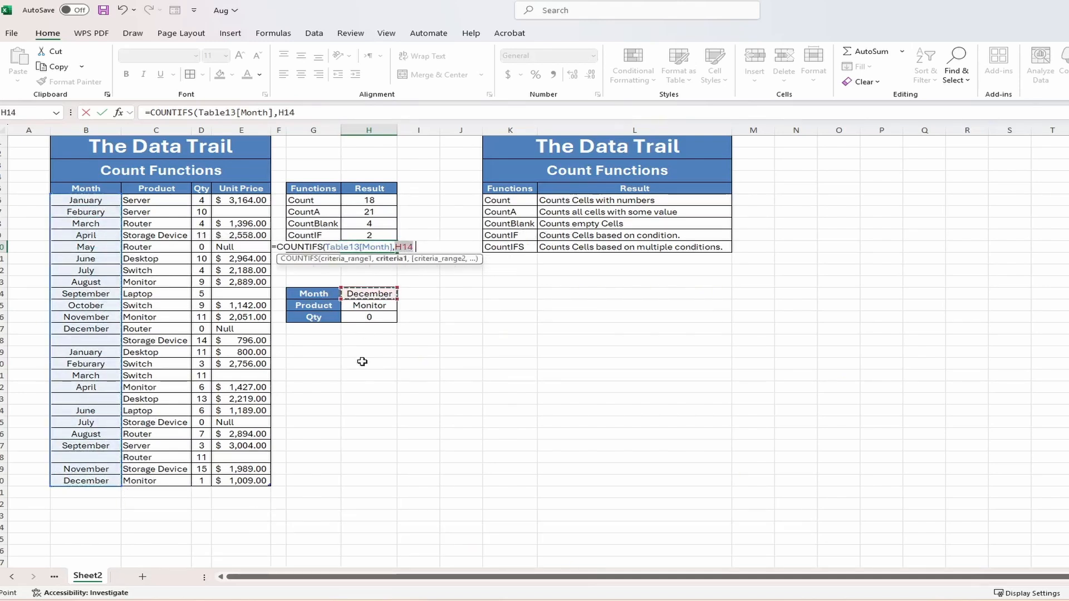
pyautogui.write(',')
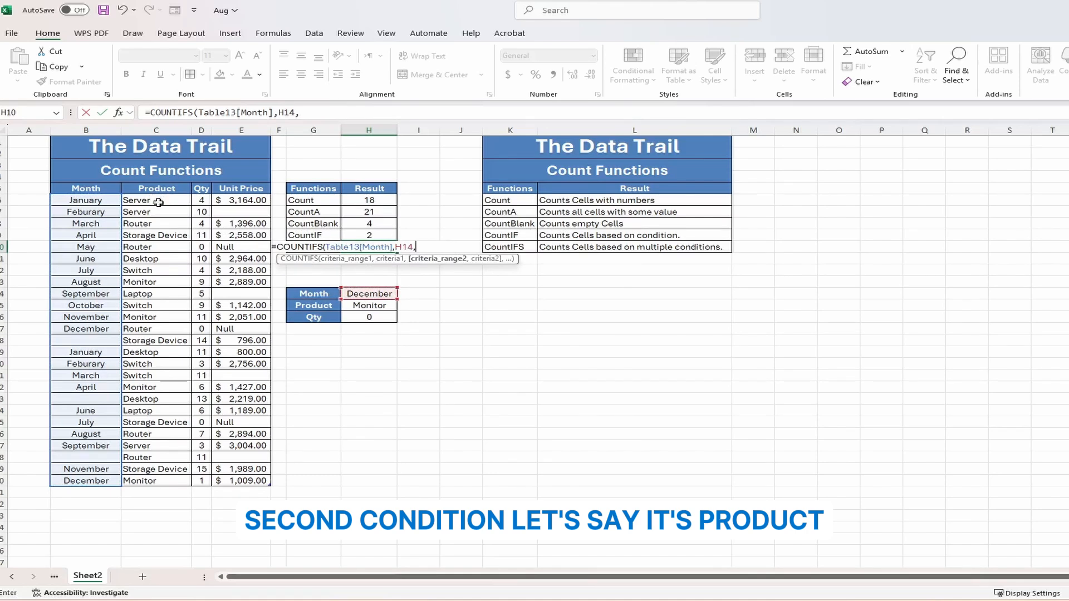
pyautogui.moveTo(159, 202); pyautogui.dragTo(163, 481)
pyautogui.write(',')
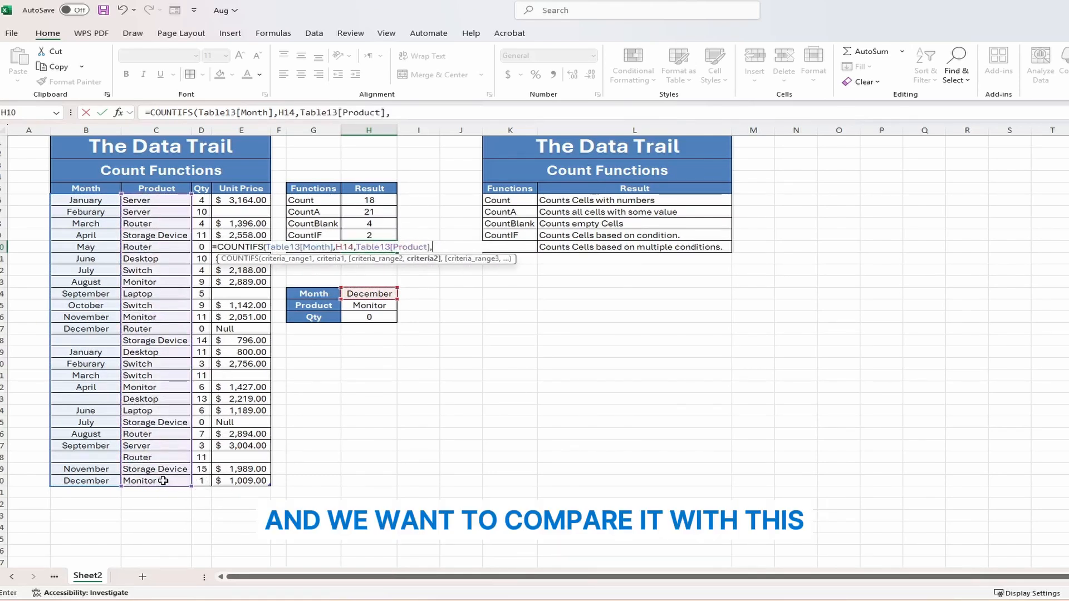
pyautogui.click(359, 306)
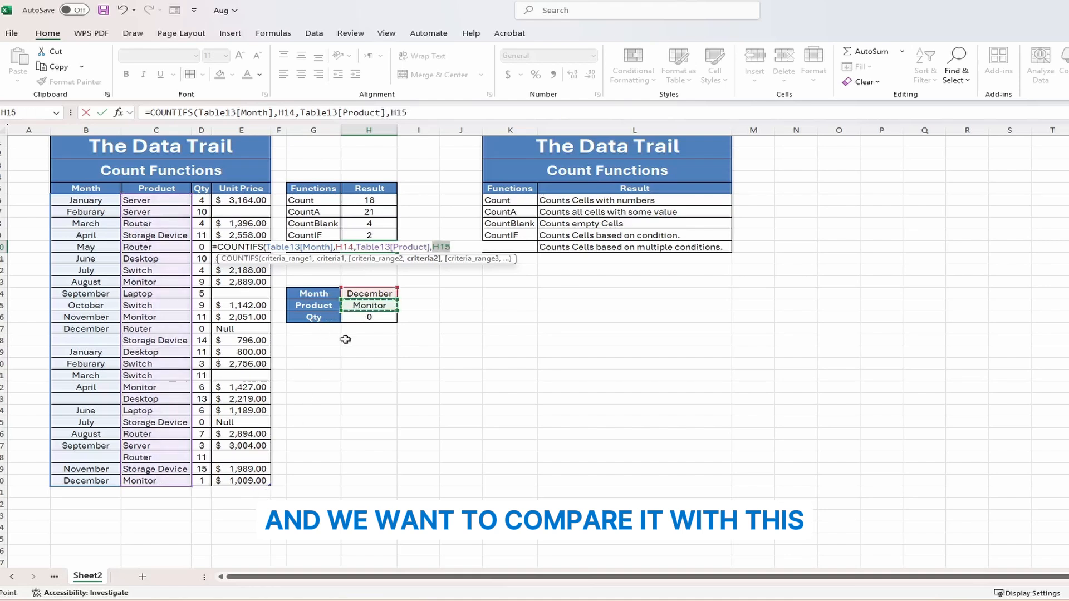
pyautogui.write(',')
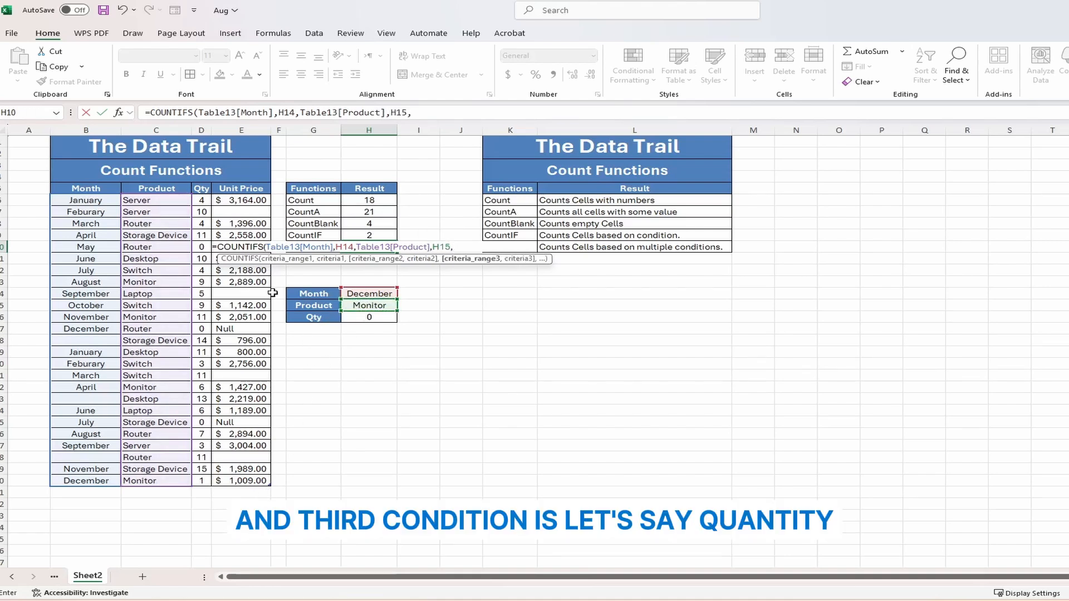
pyautogui.moveTo(200, 201); pyautogui.dragTo(212, 481)
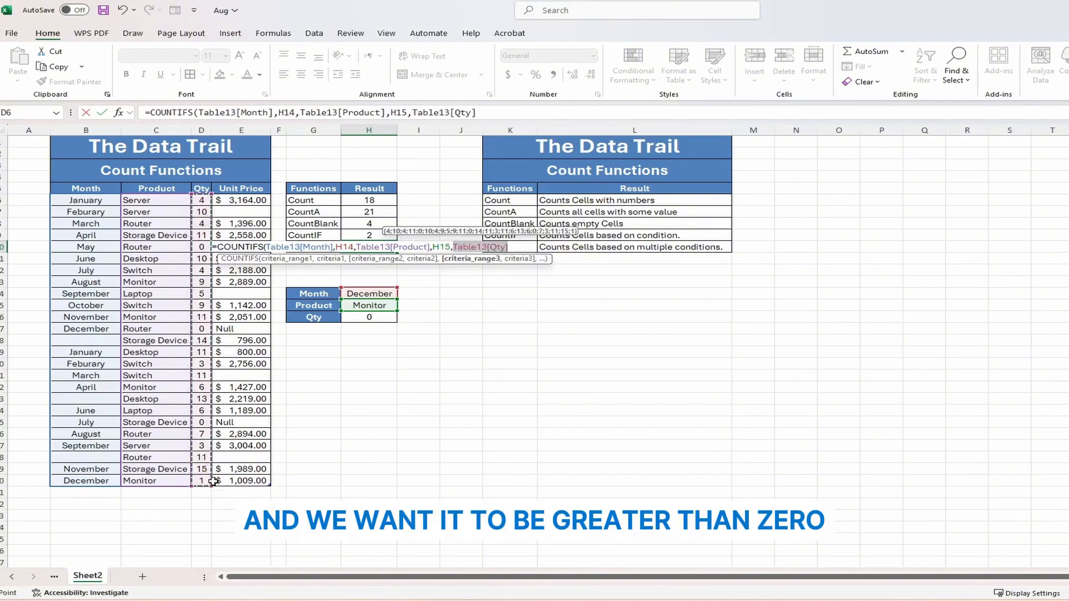
pyautogui.write(',')
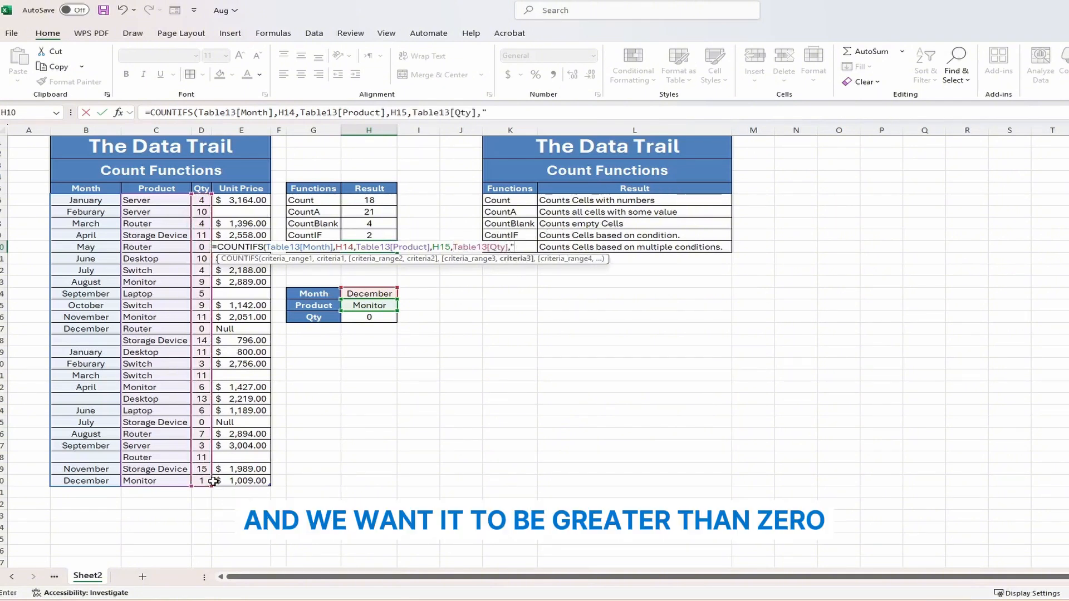
pyautogui.write('">0"')
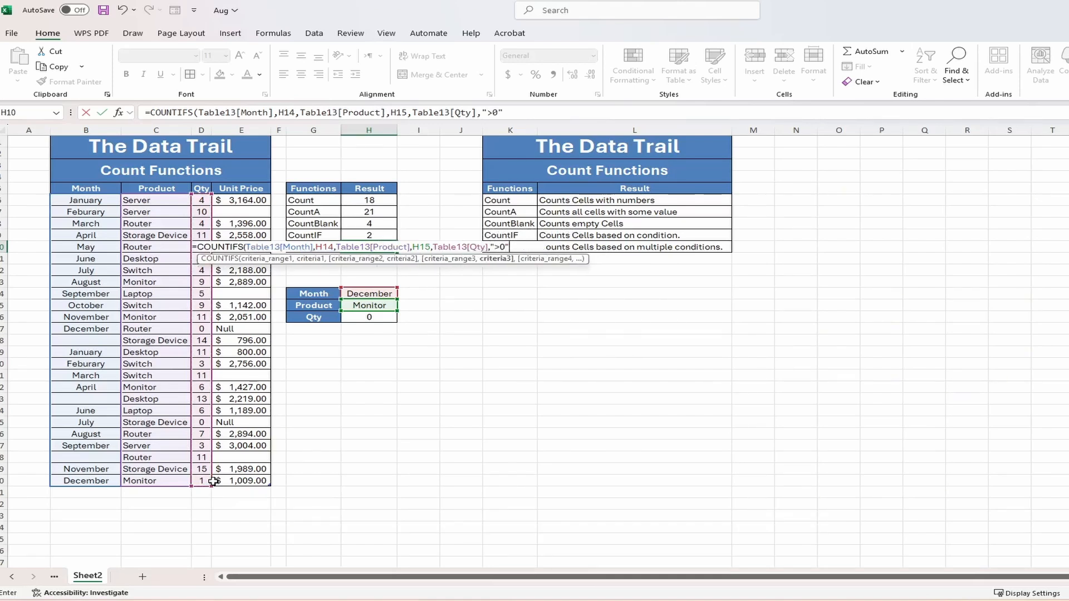
pyautogui.write(')')
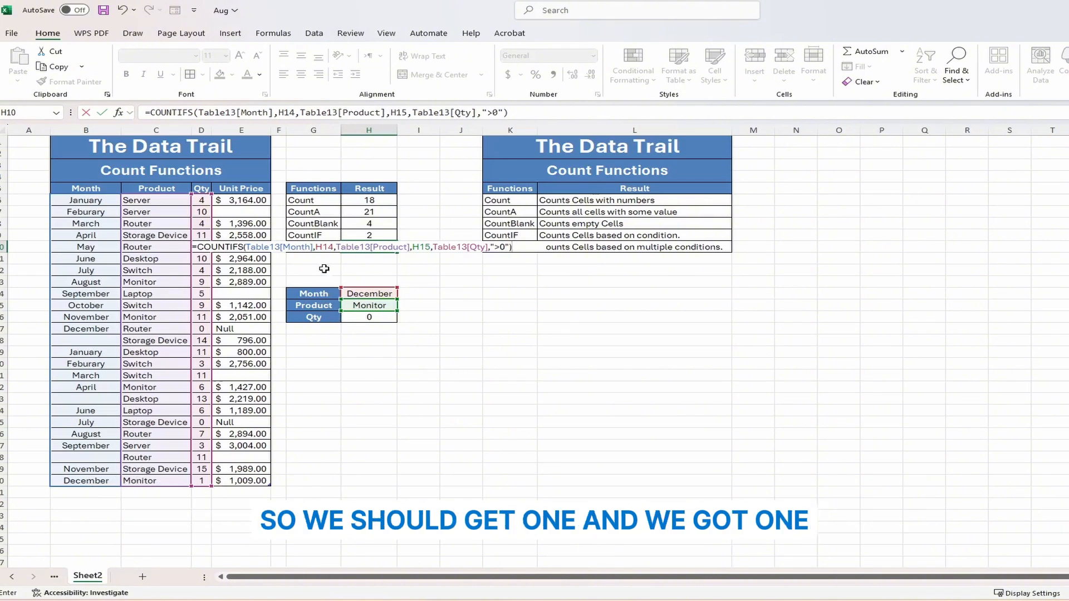
# - Commit the COUNTIFS formula and try June as the Month, checking the June Desktop and Laptop rows
pyautogui.press('Return')
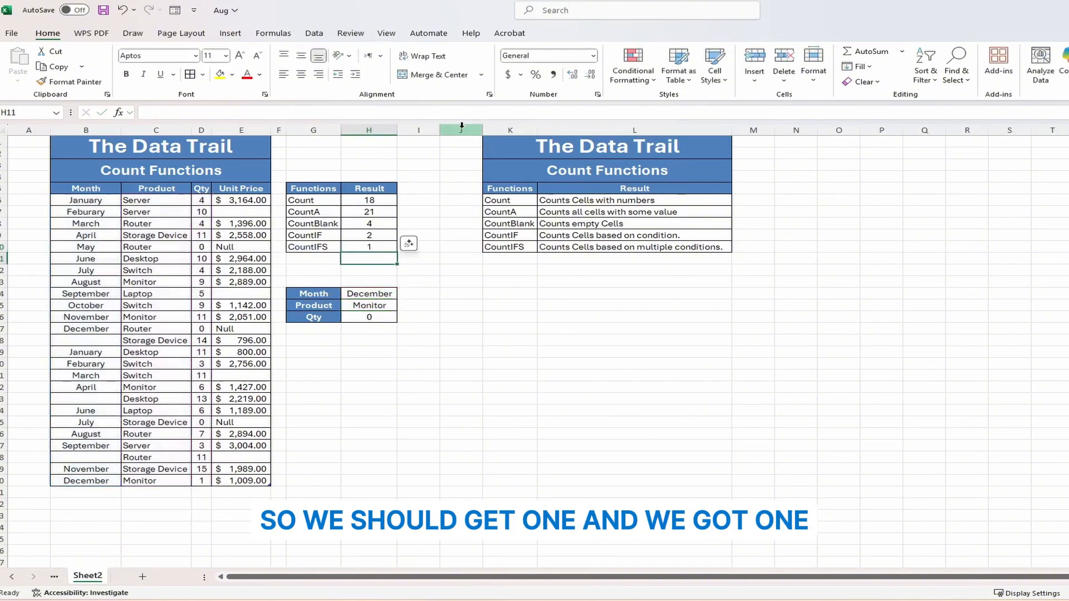
pyautogui.click(367, 247)
pyautogui.click(370, 375)
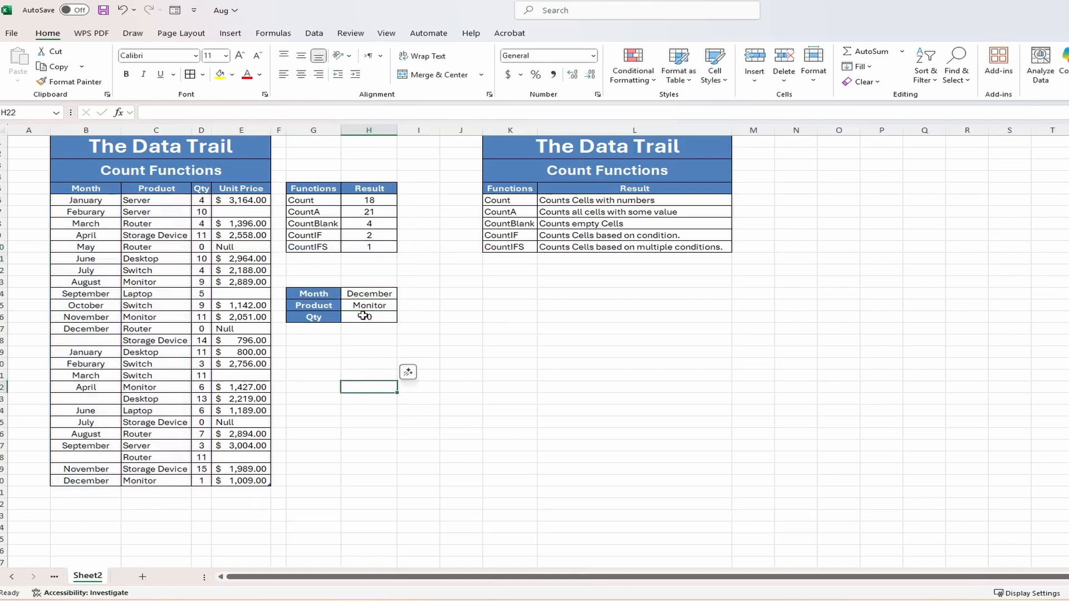
pyautogui.click(357, 294)
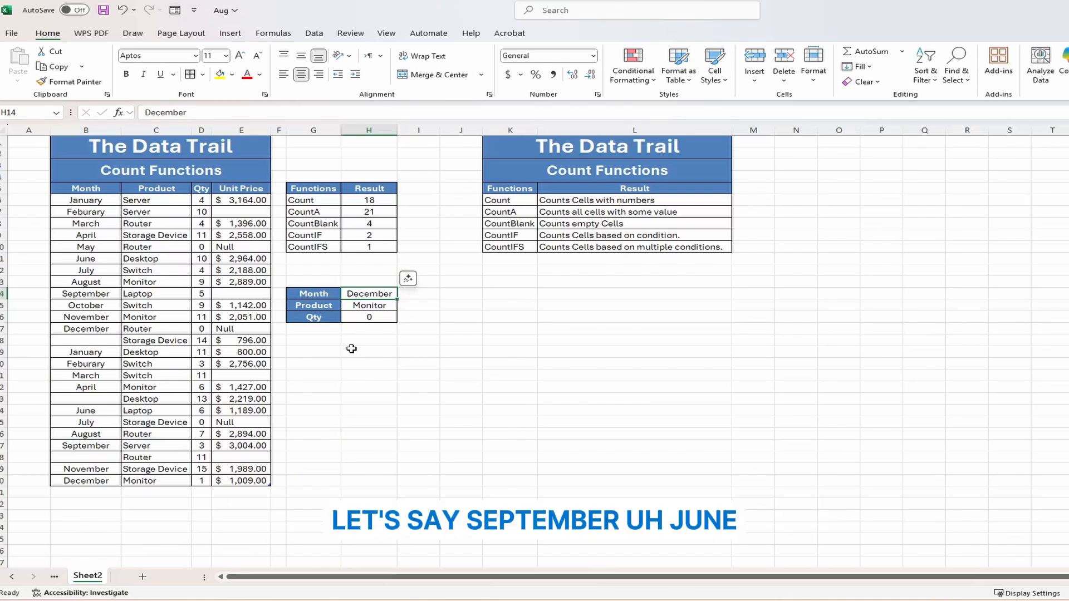
pyautogui.write('June')
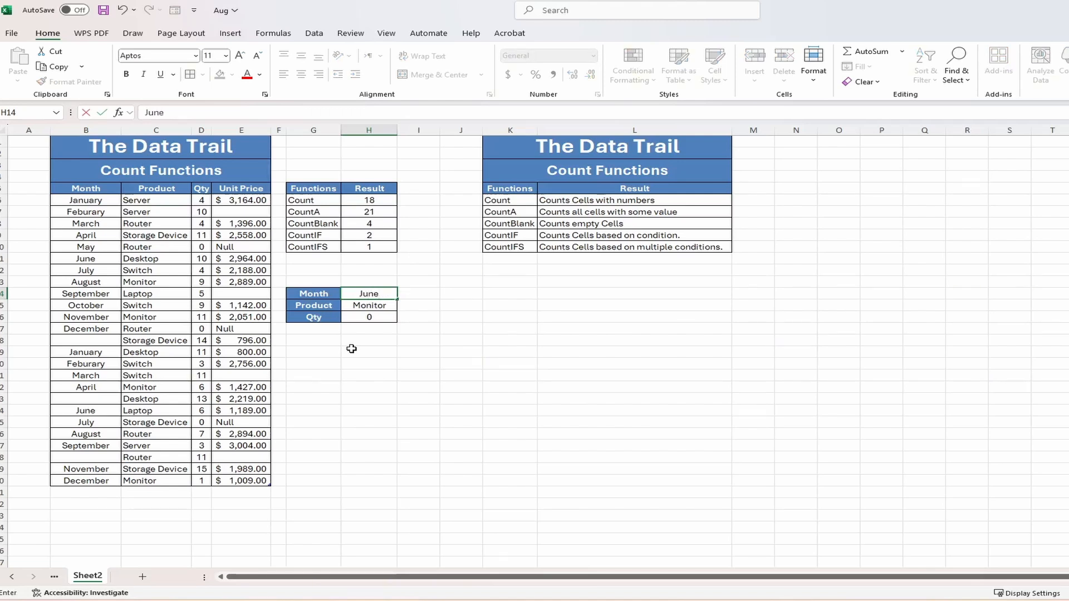
pyautogui.press('Return')
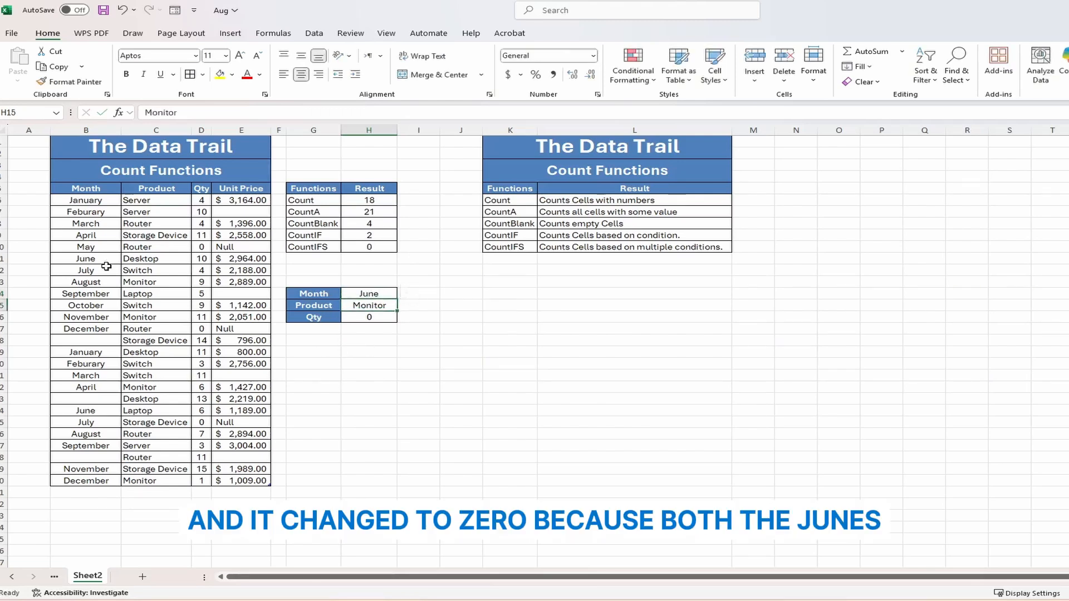
pyautogui.moveTo(97, 259); pyautogui.dragTo(145, 259)
pyautogui.click(142, 411)
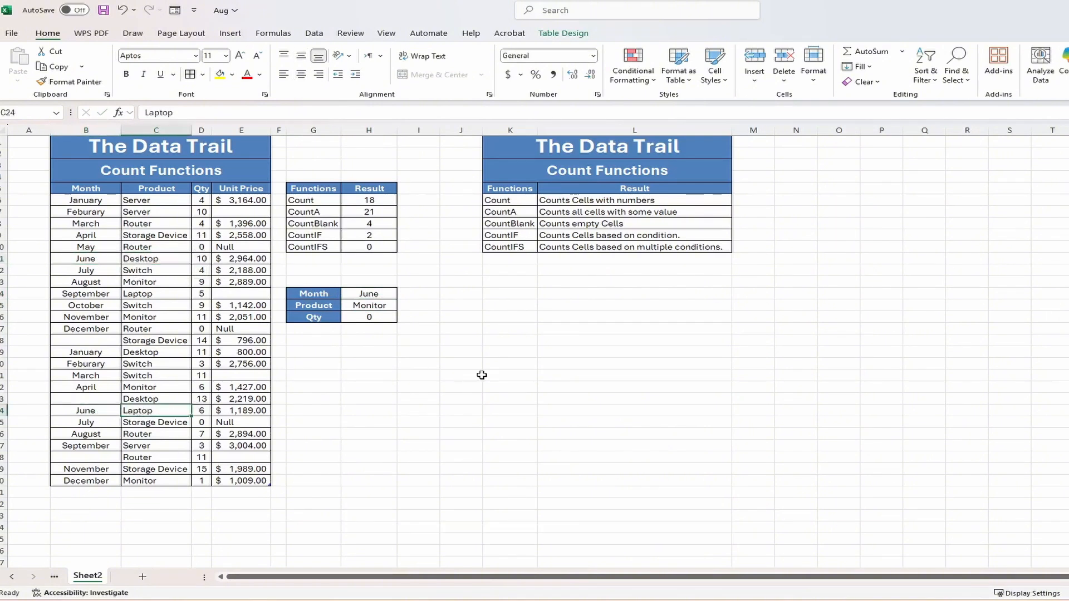
# - Set the Month to August and verify the August Monitor row with quantity 9
pyautogui.click(370, 293)
pyautogui.write('A')
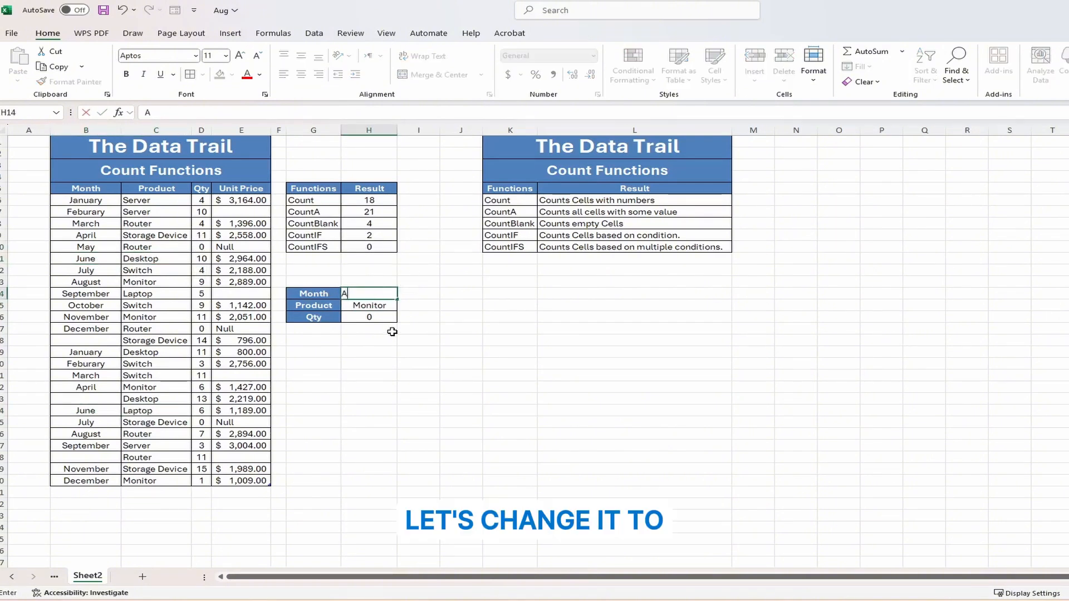
pyautogui.write('ugust')
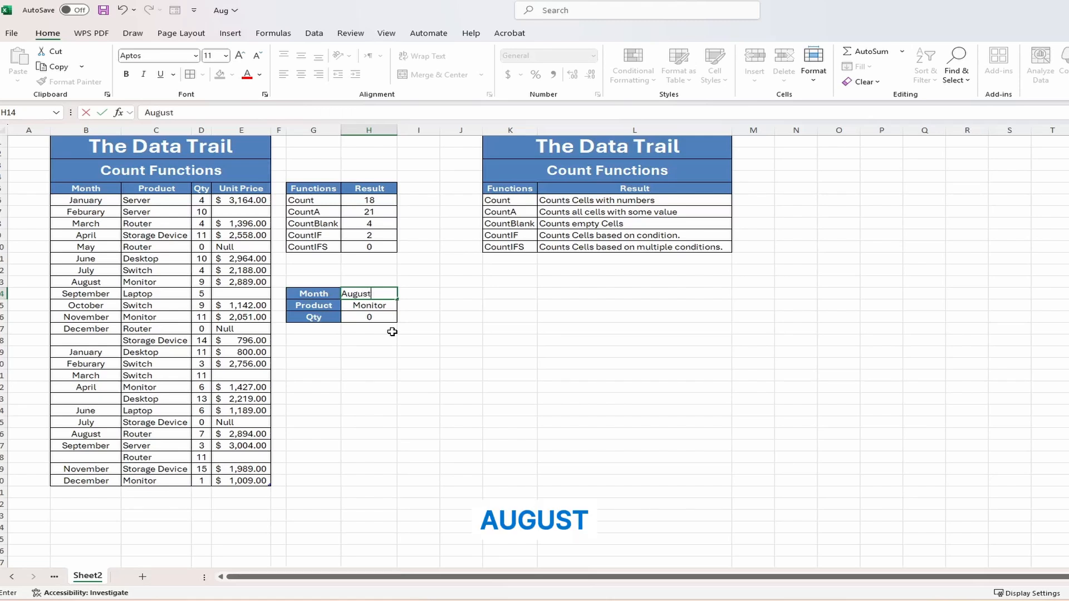
pyautogui.press('Return')
pyautogui.click(103, 282)
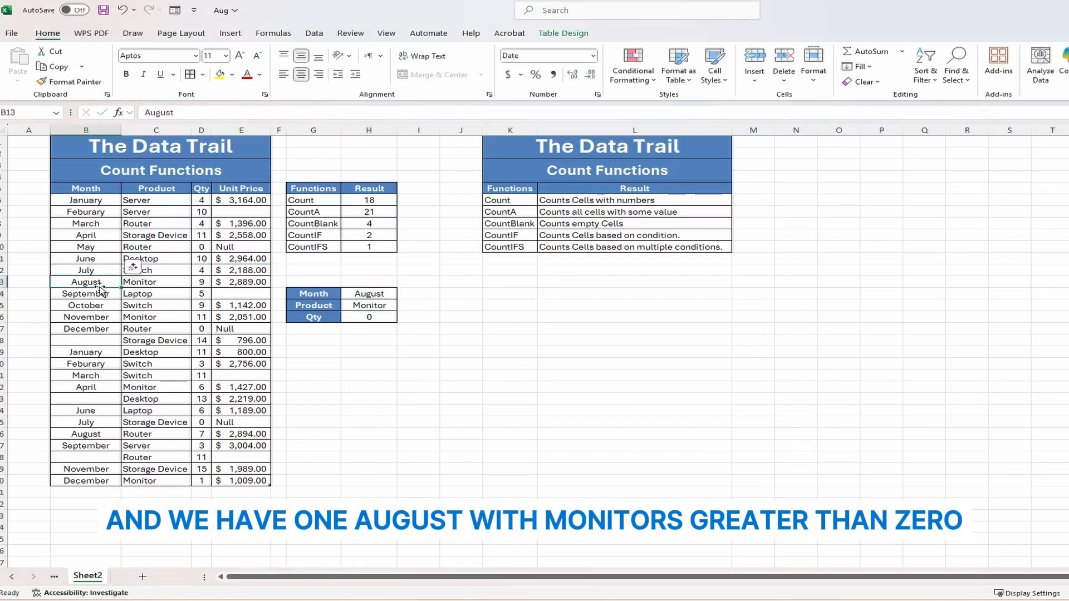
pyautogui.click(203, 281)
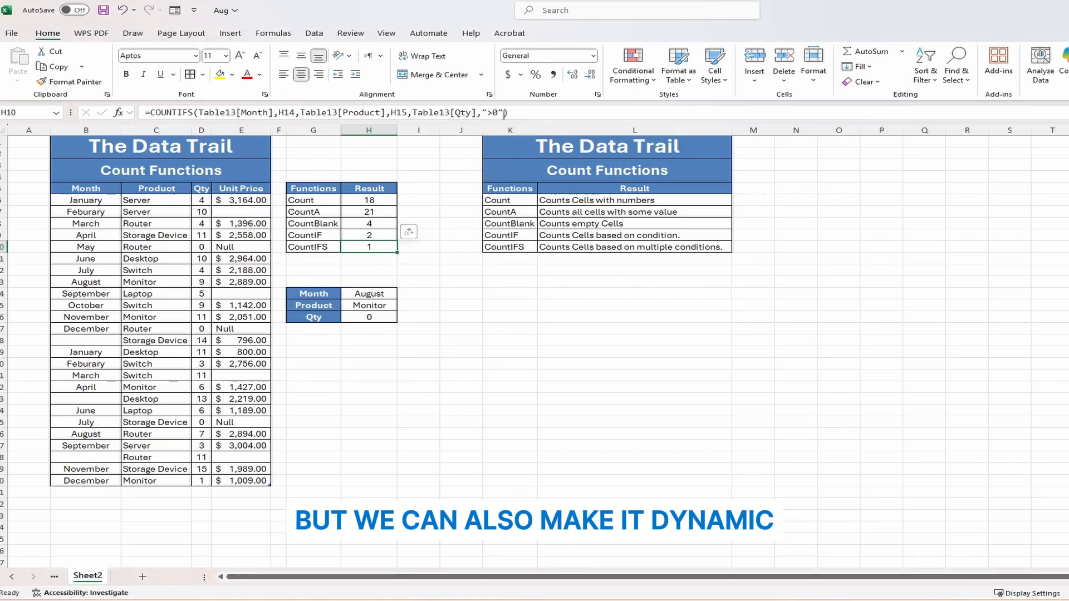
# - Change the H10 COUNTIFS Qty condition from ">0" to ">"&H16, still returning 1
pyautogui.click(521, 118)
pyautogui.press('BackSpace')
pyautogui.press('BackSpace')
pyautogui.press('BackSpace')
pyautogui.press('BackSpace')
pyautogui.press('BackSpace')
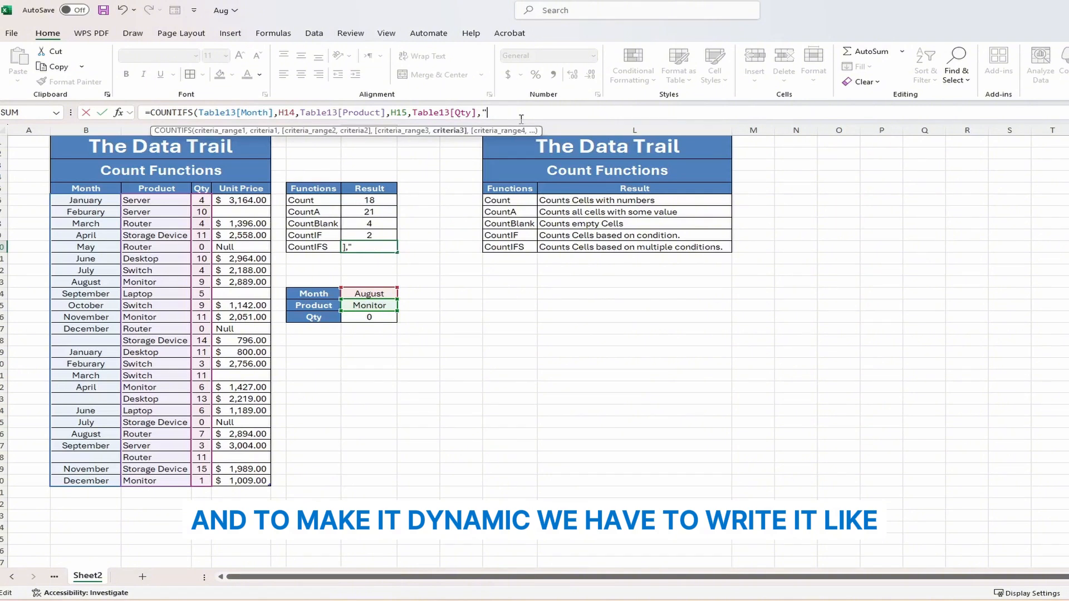
pyautogui.write('">"&')
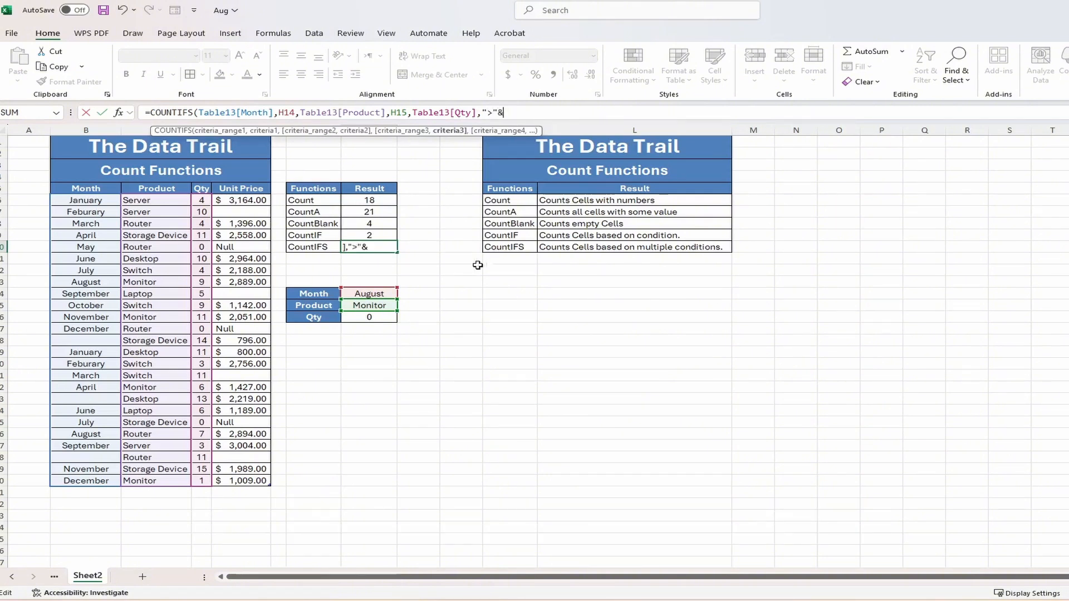
pyautogui.click(388, 317)
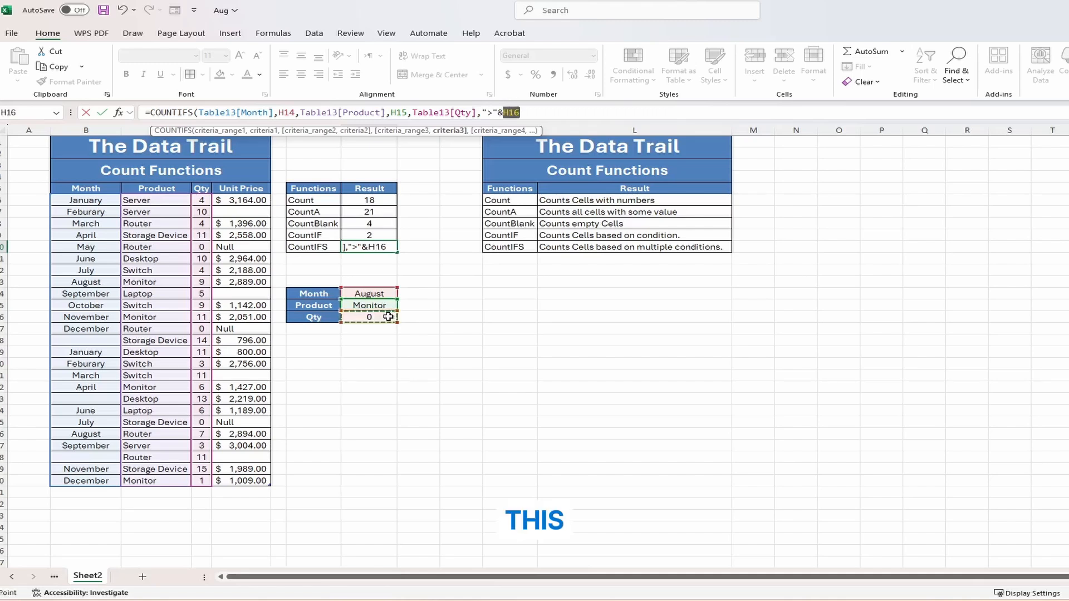
pyautogui.press('Return')
pyautogui.press('Up')
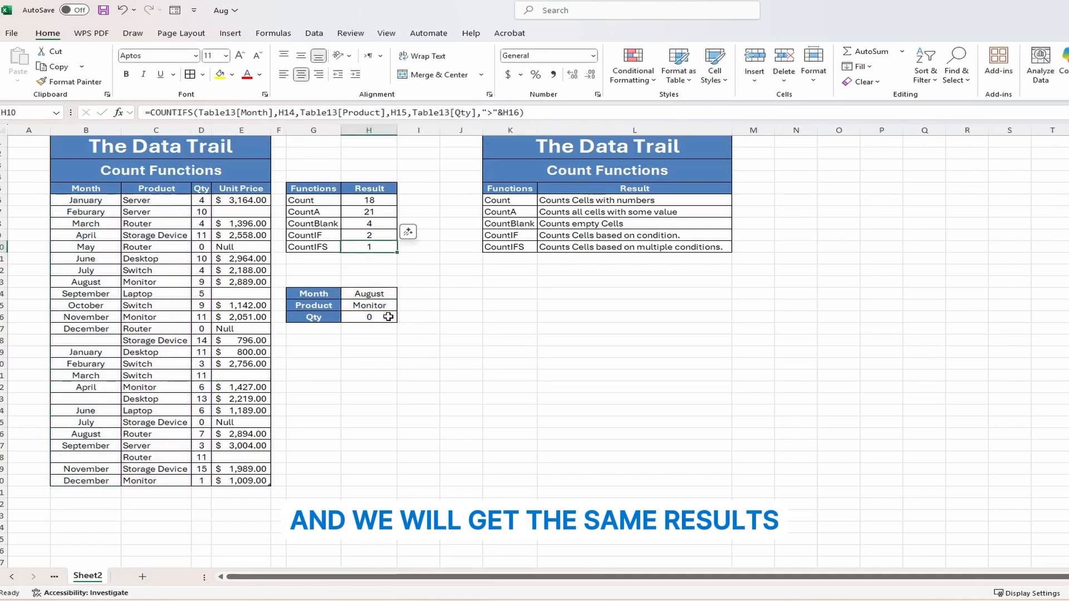